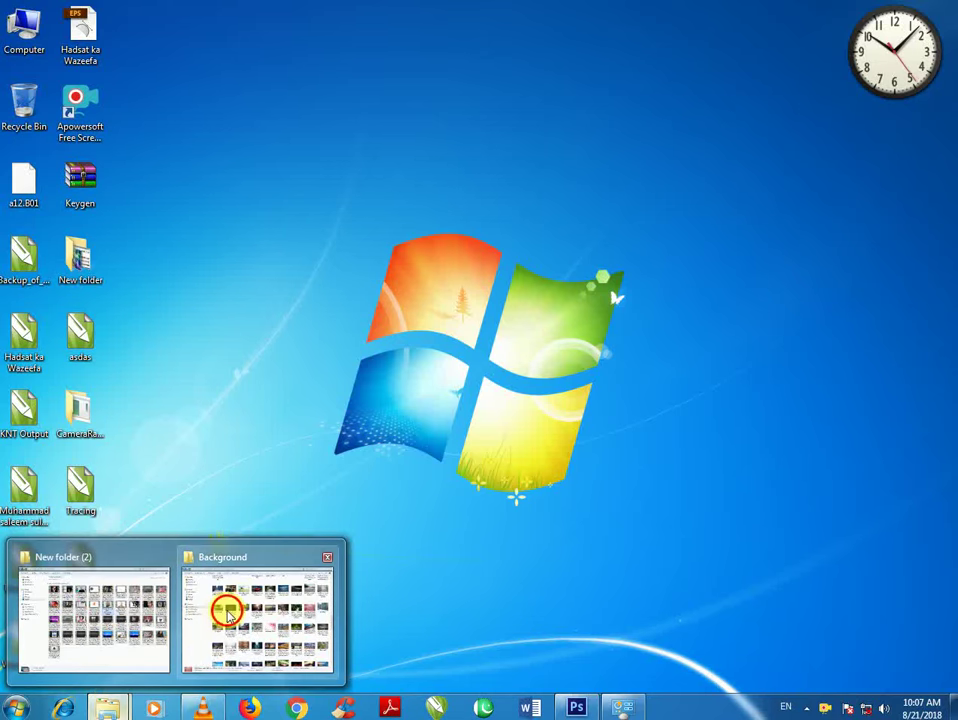
# Bring the beige grunge paper texture into Photoshop, convert Background to Layer 0, and duplicate it
pyautogui.click(224, 605)
pyautogui.moveTo(889, 138)
pyautogui.mouseDown()
pyautogui.moveTo(470, 417)
pyautogui.moveTo(406, 366)
pyautogui.mouseUp()
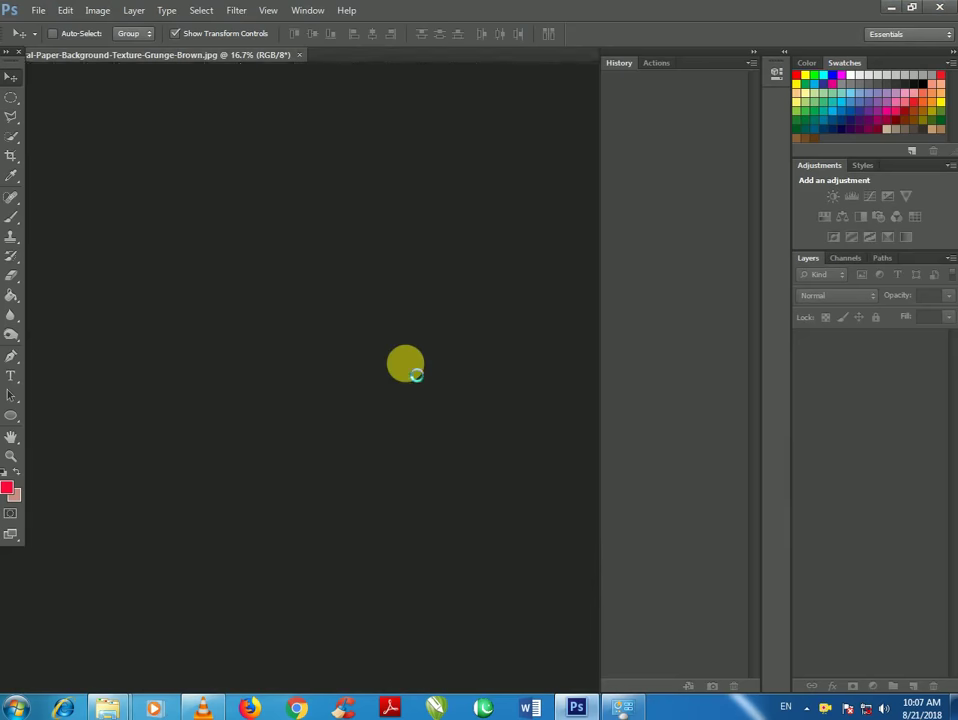
pyautogui.doubleClick(866, 341)
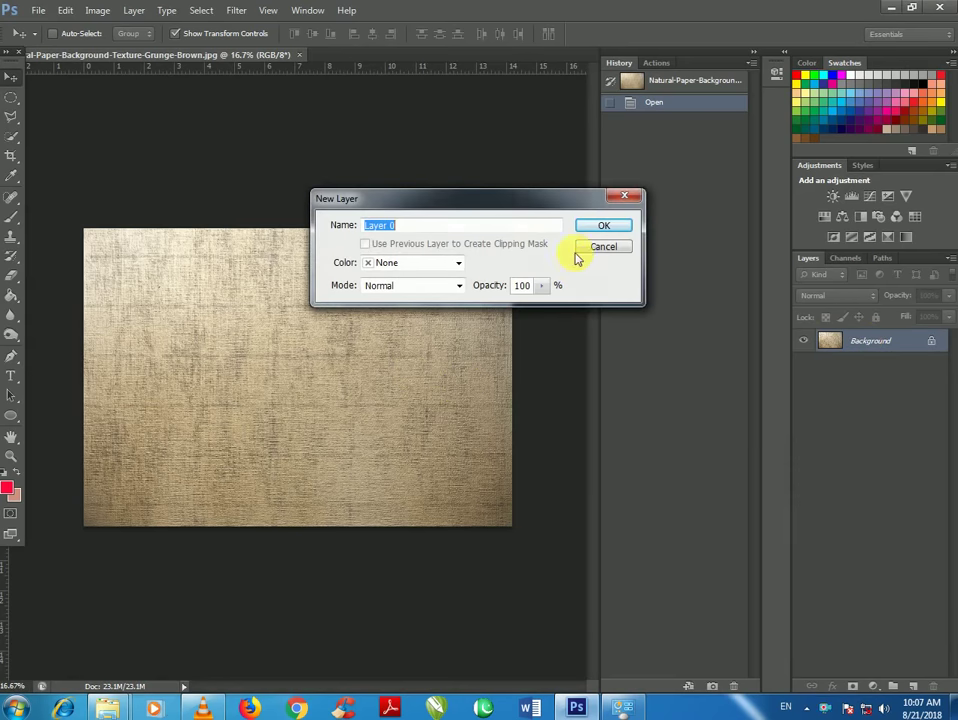
pyautogui.click(607, 222)
pyautogui.moveTo(830, 342)
pyautogui.mouseDown()
pyautogui.moveTo(900, 608)
pyautogui.moveTo(893, 686)
pyautogui.mouseUp()
pyautogui.click(838, 370)
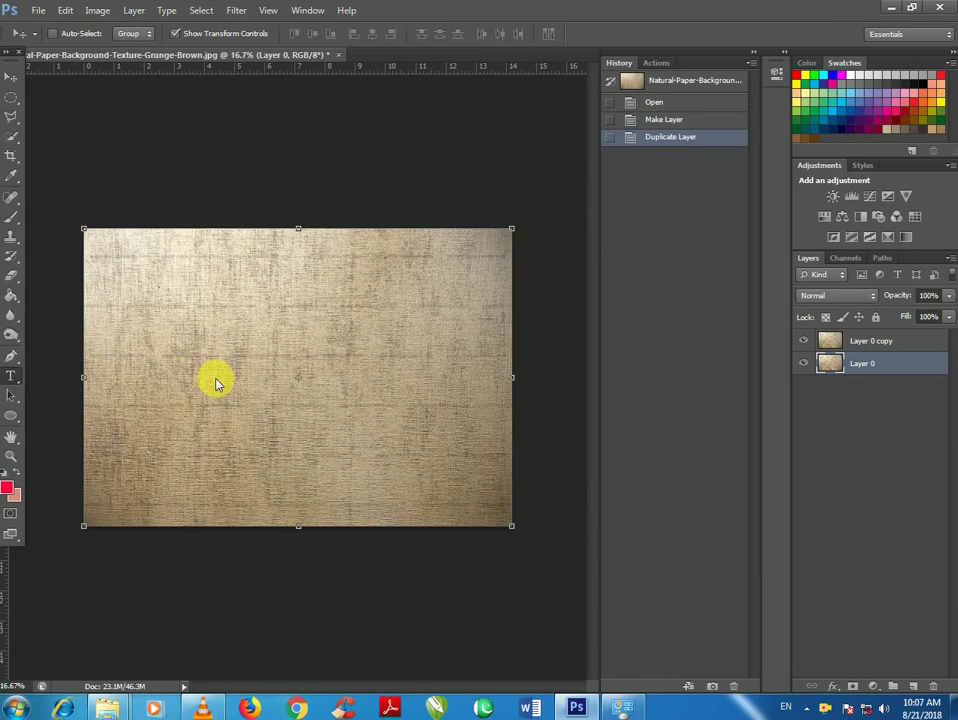
# Type the text MULTUI CHANNEL on the paper and hide Layer 0 copy
pyautogui.press('t')
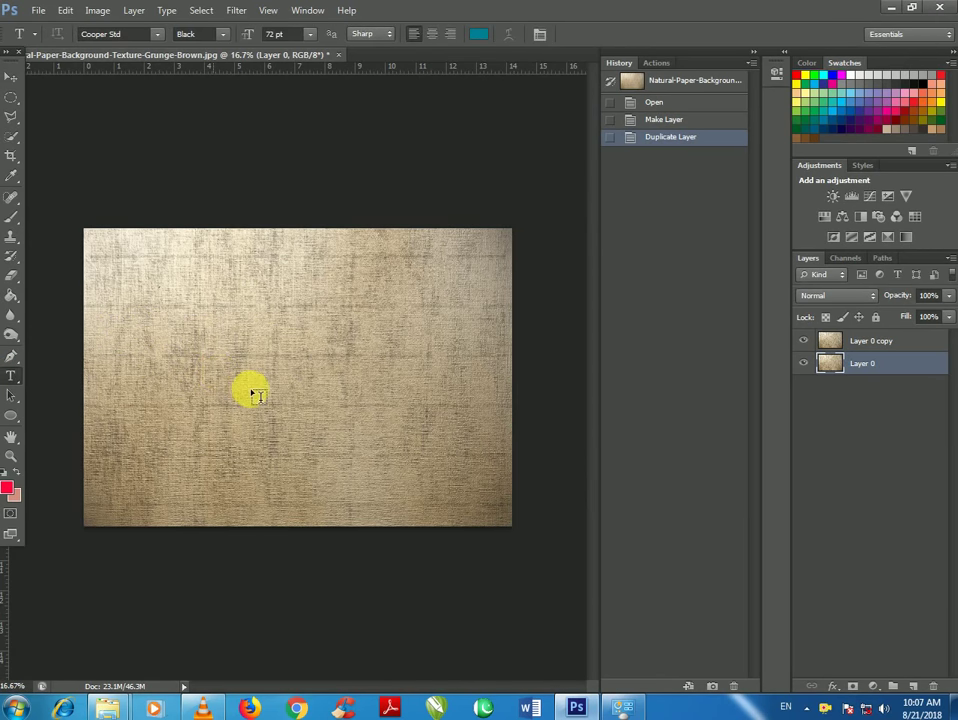
pyautogui.click(253, 395)
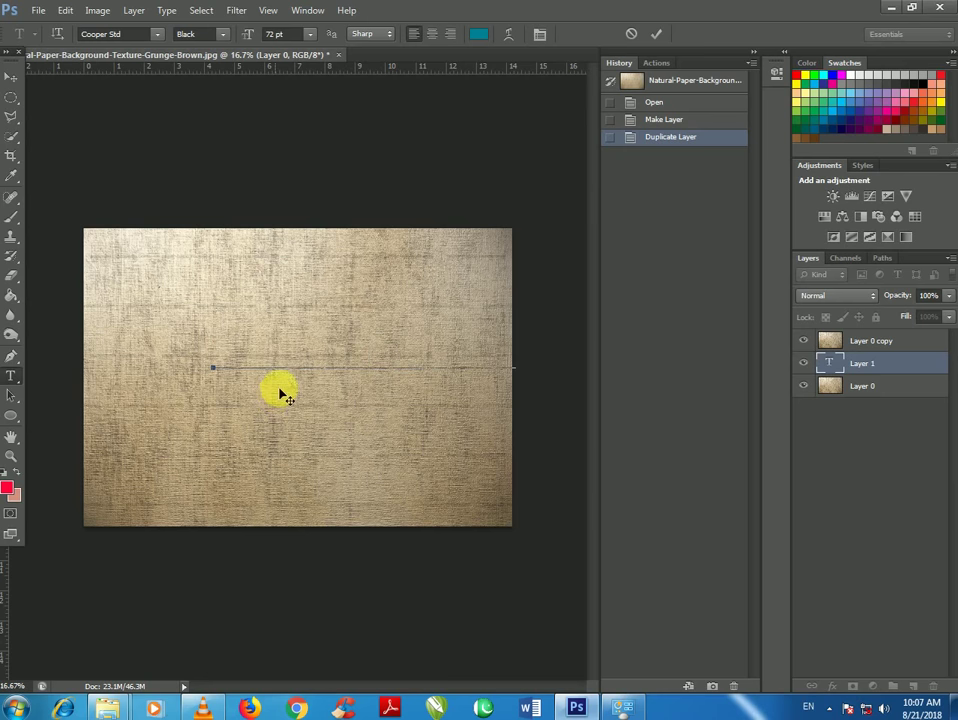
pyautogui.click(804, 341)
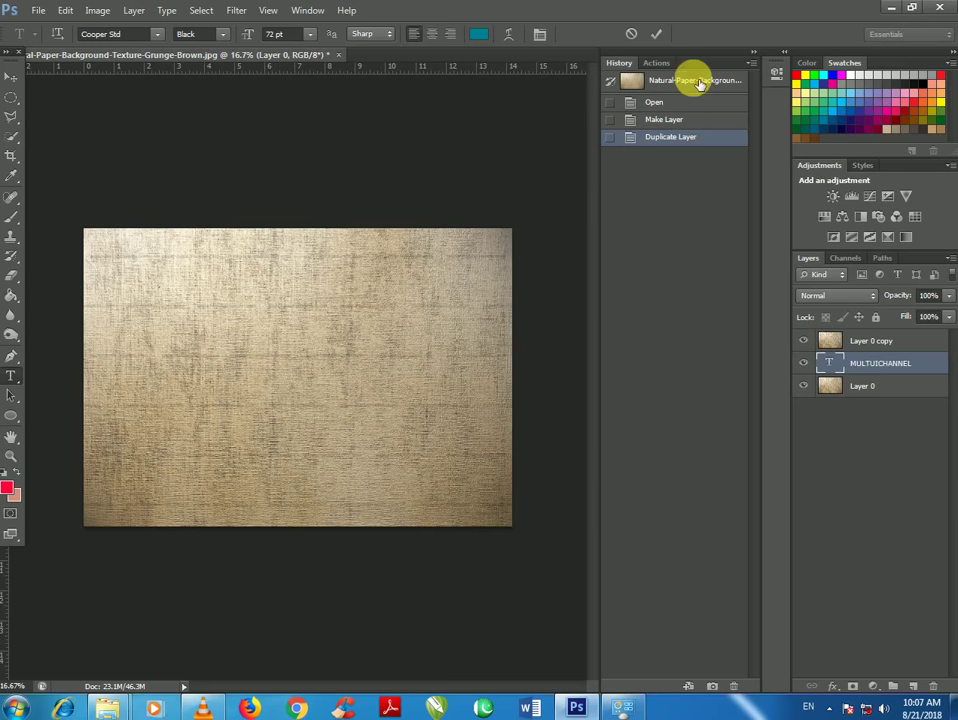
pyautogui.click(656, 33)
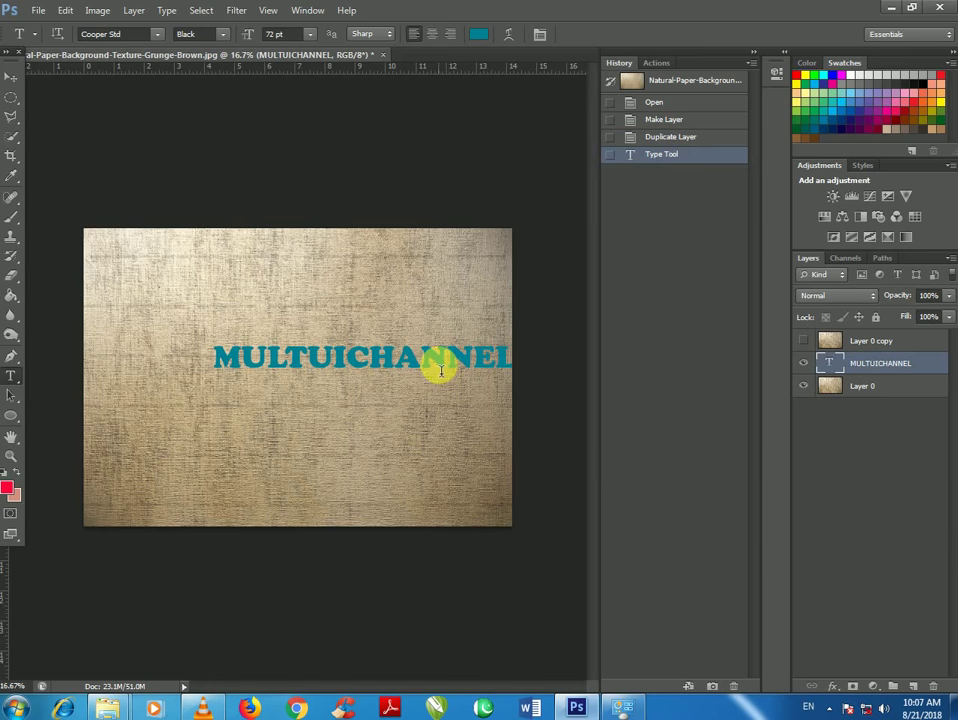
pyautogui.click(374, 358)
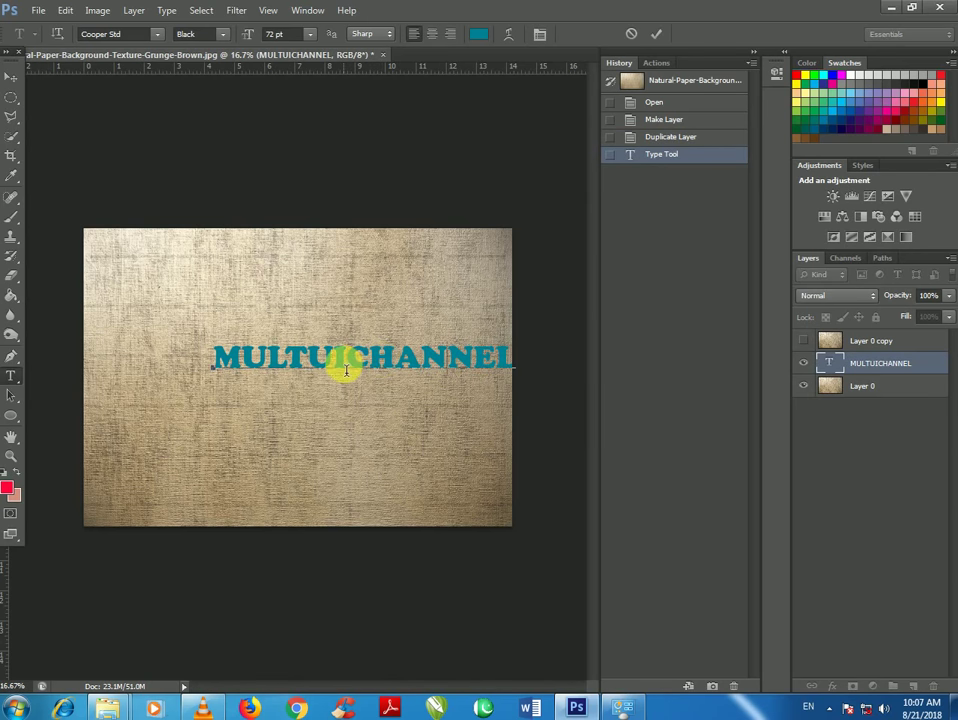
pyautogui.click(11, 77)
# Move the text left and enlarge it with Free Transform to span the paper
pyautogui.moveTo(420, 370); pyautogui.dragTo(312, 365)
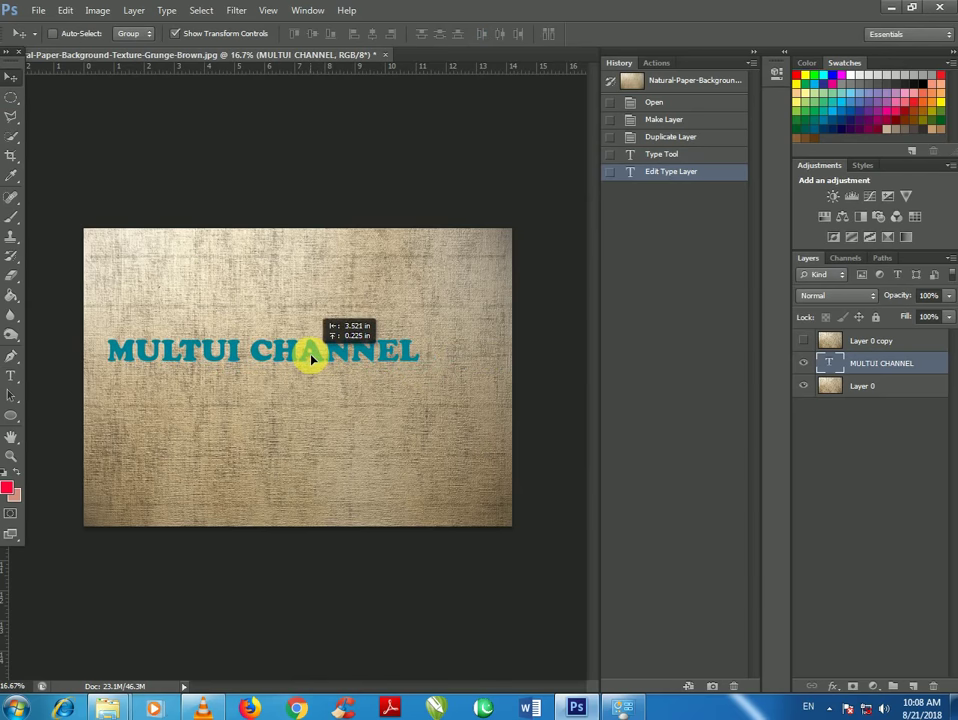
pyautogui.hotkey('ctrl', 't')
pyautogui.moveTo(463, 398); pyautogui.dragTo(510, 436)
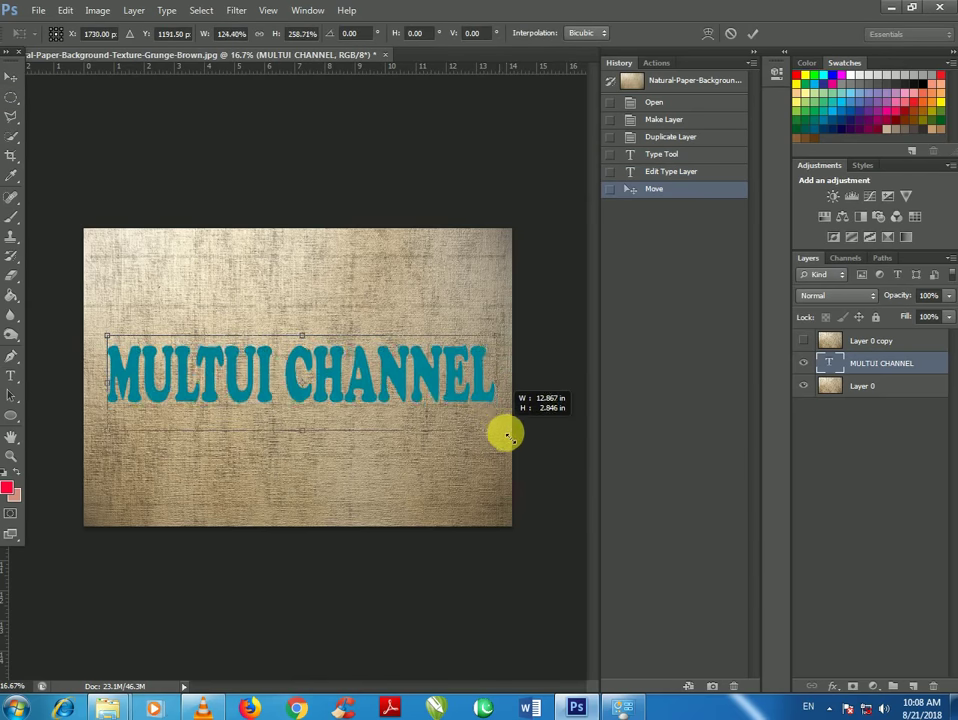
pyautogui.moveTo(363, 401); pyautogui.dragTo(335, 383)
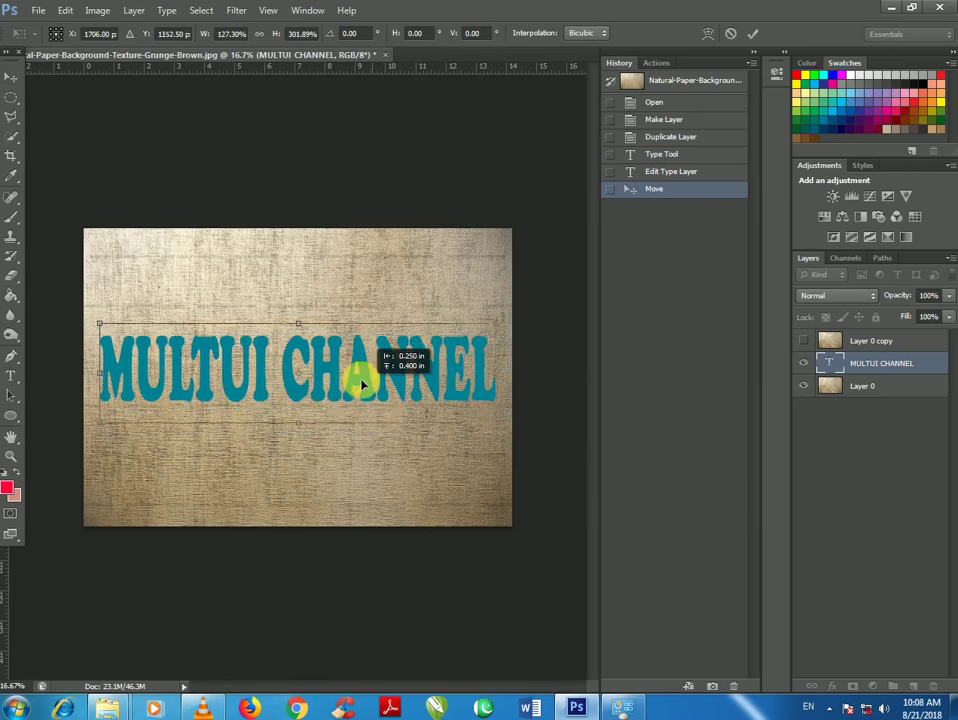
pyautogui.click(752, 33)
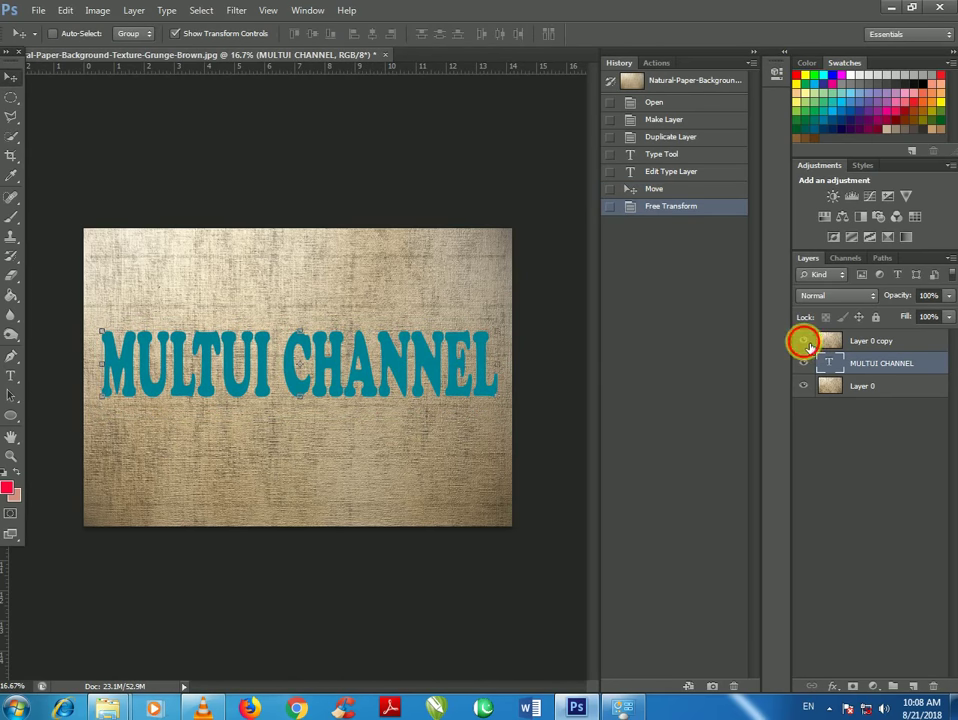
# Show Layer 0 copy, clip it to the MULTUI CHANNEL text, and open the text's Blending Options
pyautogui.click(806, 342)
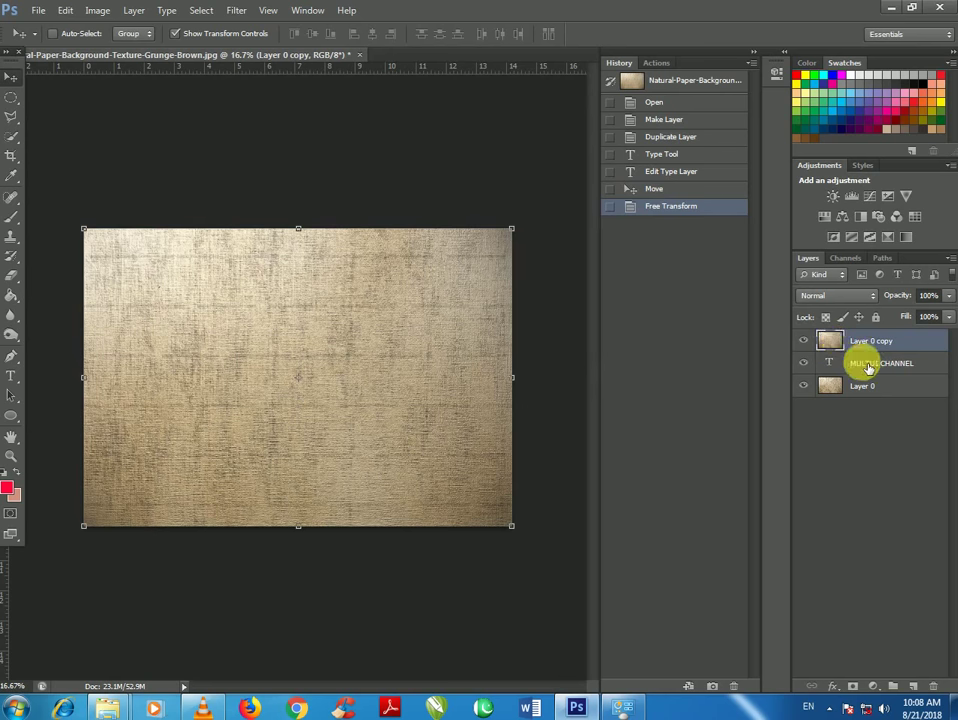
pyautogui.click(133, 11)
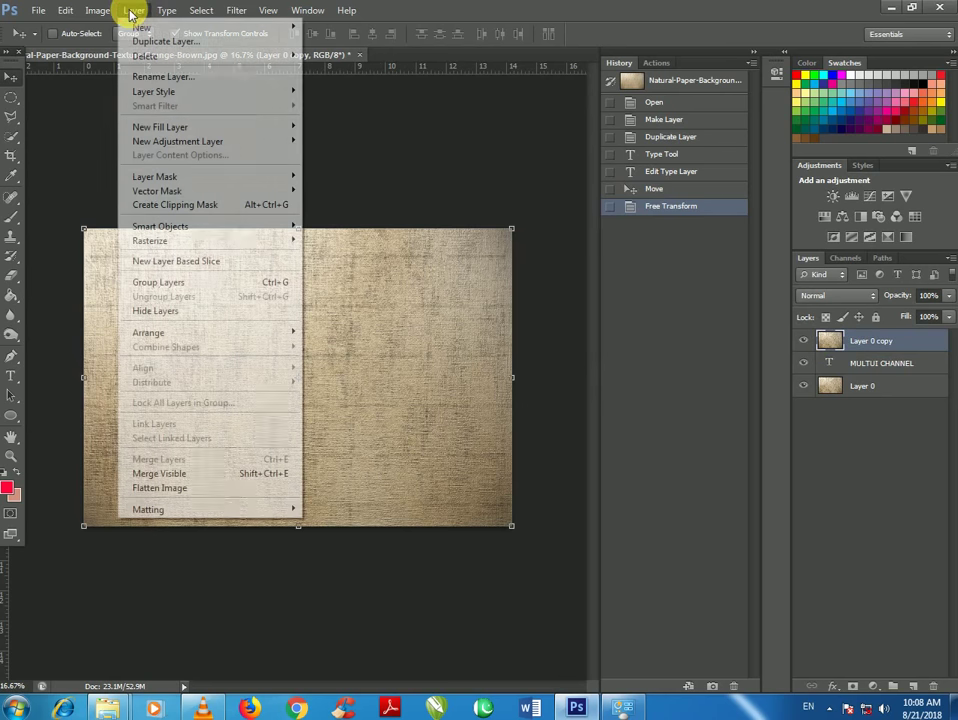
pyautogui.click(209, 205)
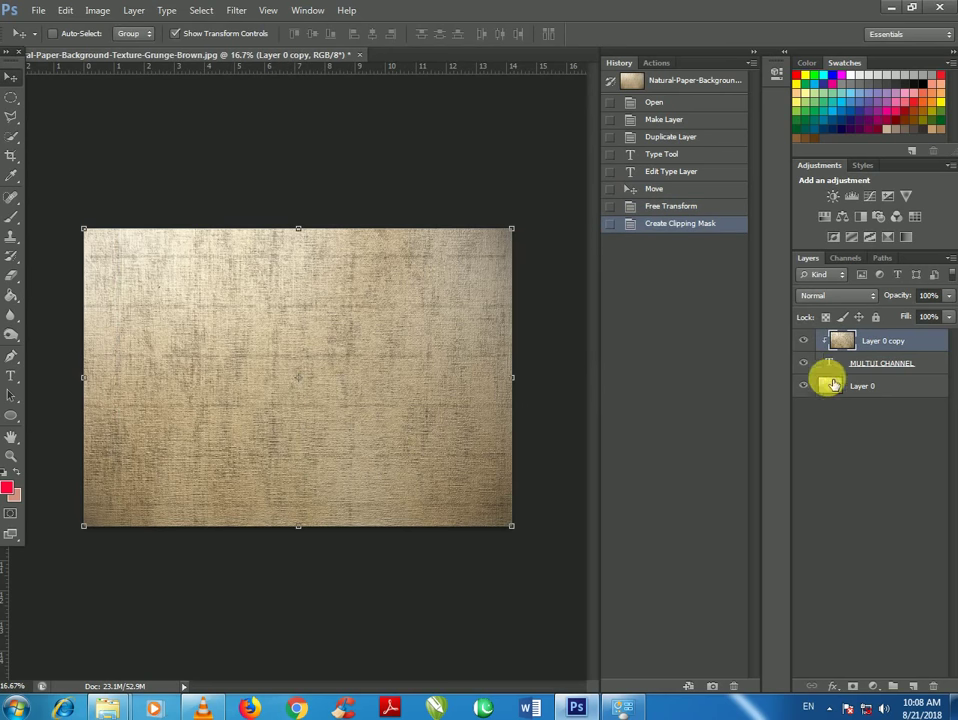
pyautogui.rightClick(830, 363)
pyautogui.click(770, 339)
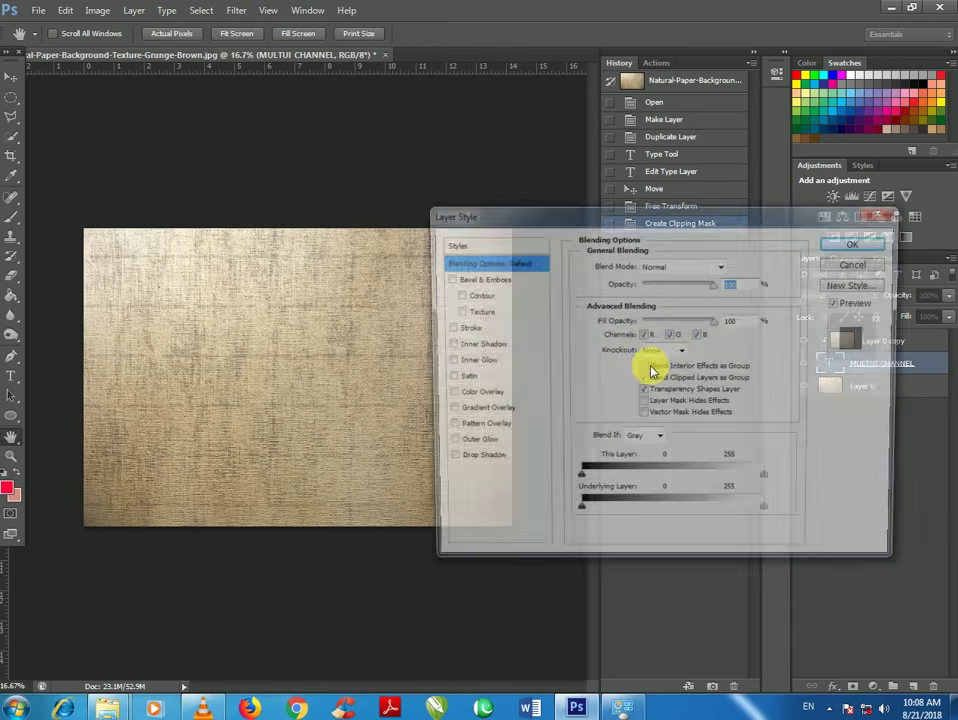
# Add an Inner Shadow of size 38 and an Inner Glow in the paper's tan colour
pyautogui.click(480, 345)
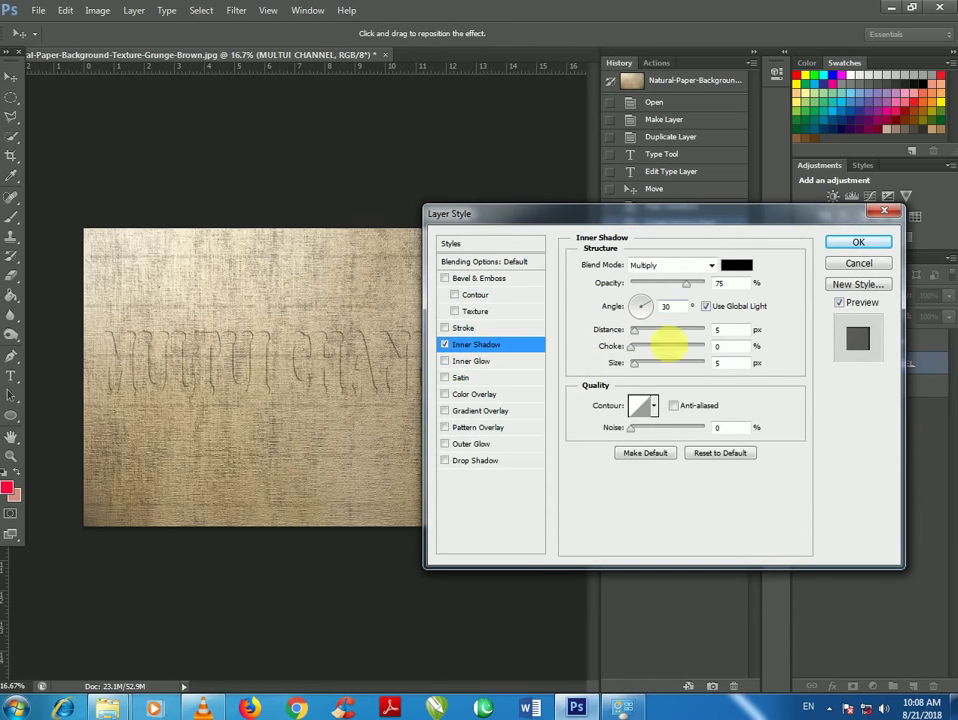
pyautogui.moveTo(633, 370); pyautogui.dragTo(646, 372)
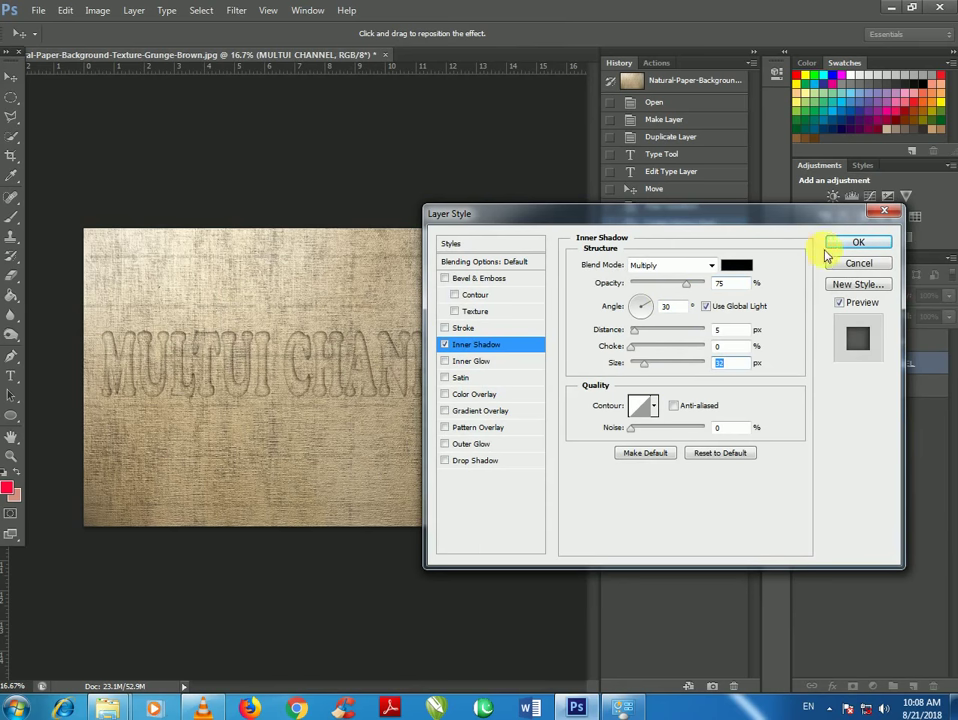
pyautogui.click(493, 362)
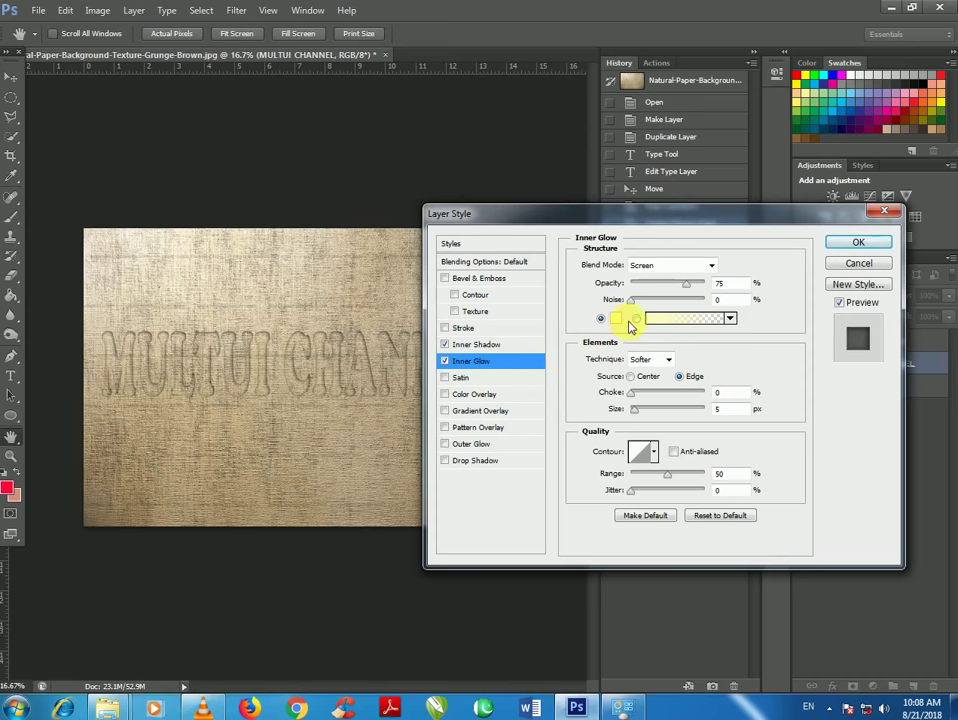
pyautogui.click(615, 318)
pyautogui.click(359, 299)
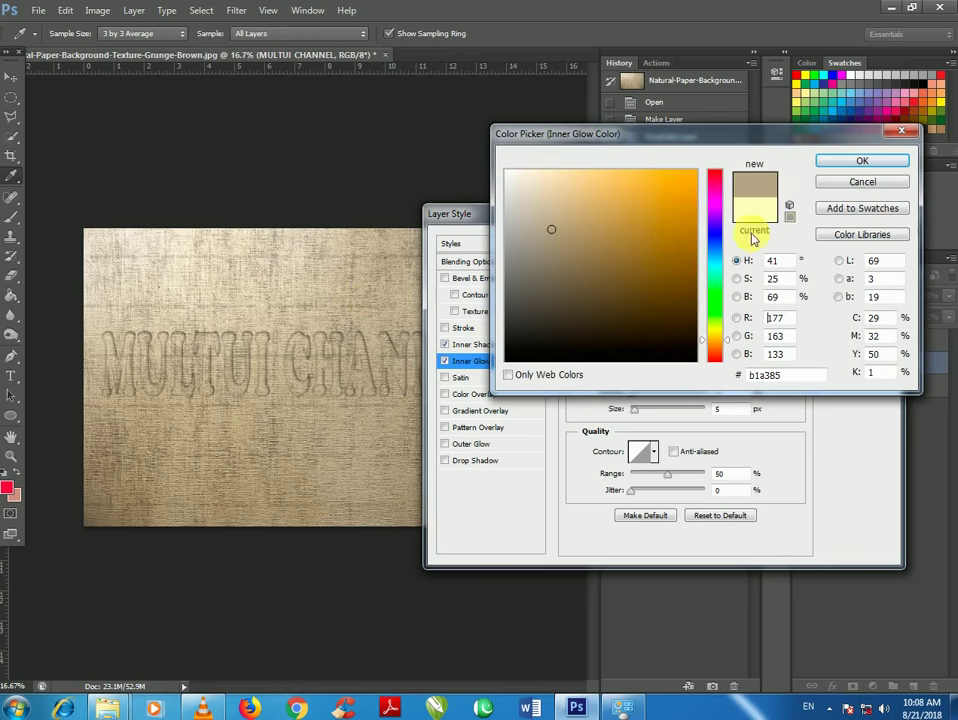
pyautogui.click(829, 165)
pyautogui.write('13')
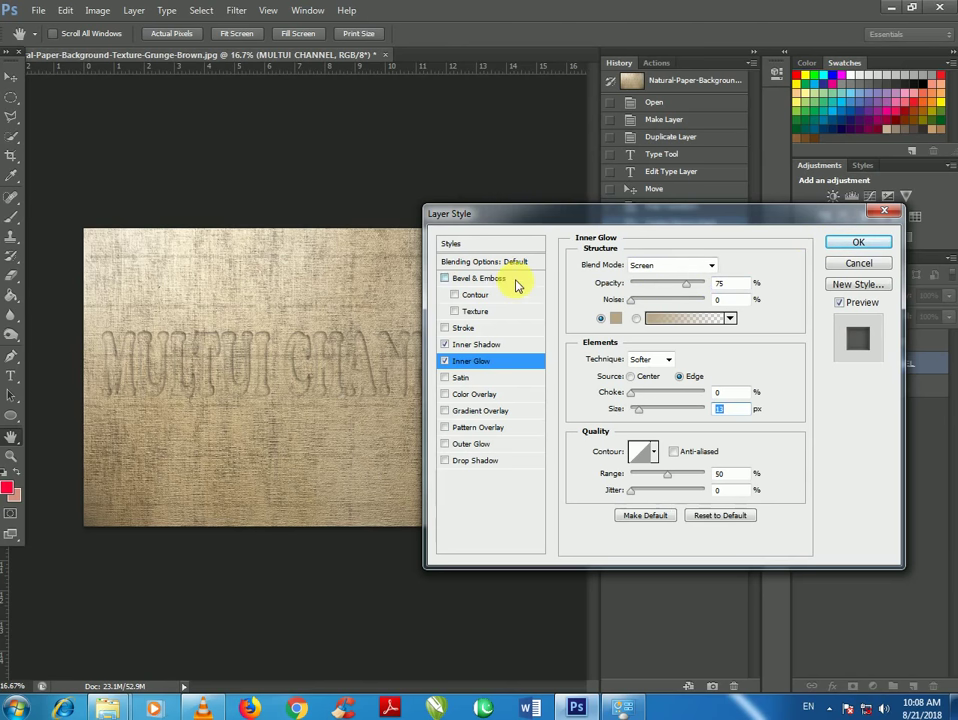
# Discard a trial Bevel and Emboss, apply the styles, and nudge the text up into place
pyautogui.click(518, 286)
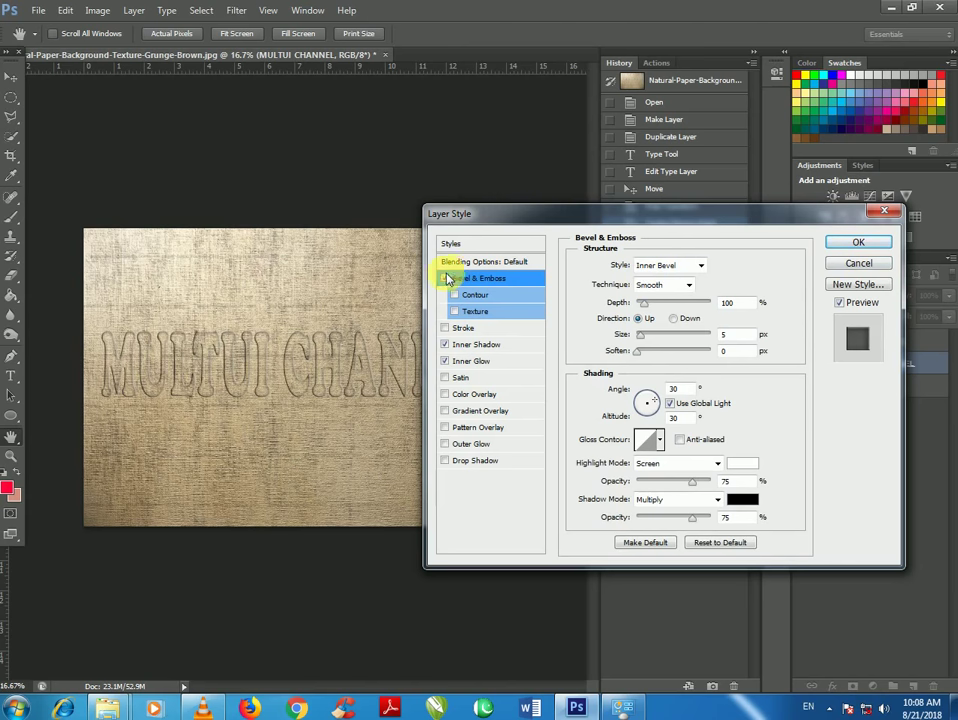
pyautogui.click(445, 279)
pyautogui.click(857, 243)
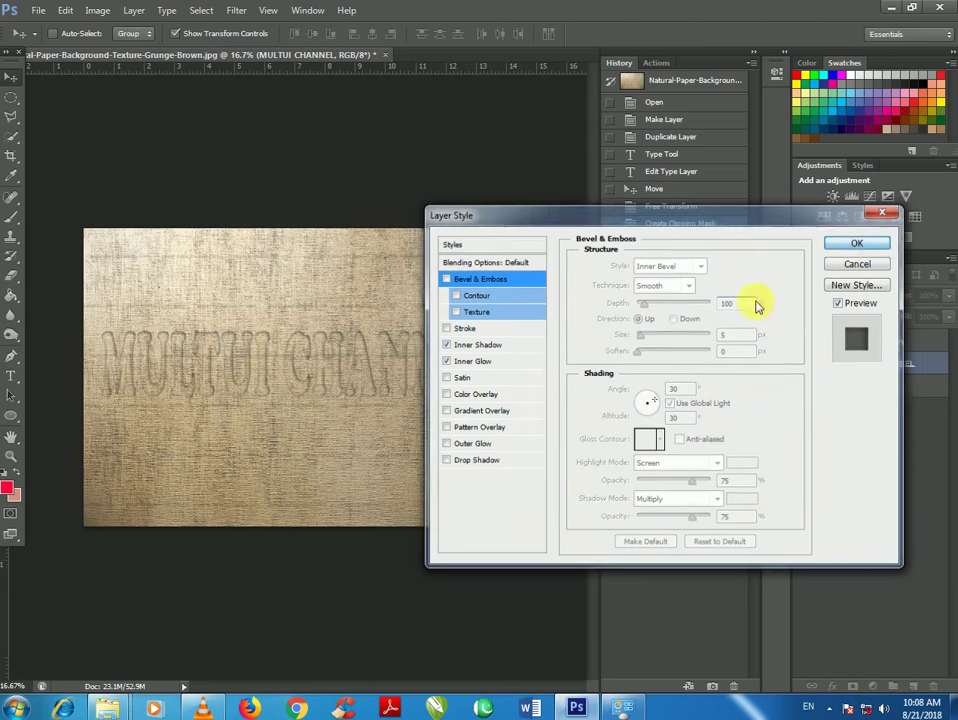
pyautogui.moveTo(446, 376); pyautogui.dragTo(446, 366)
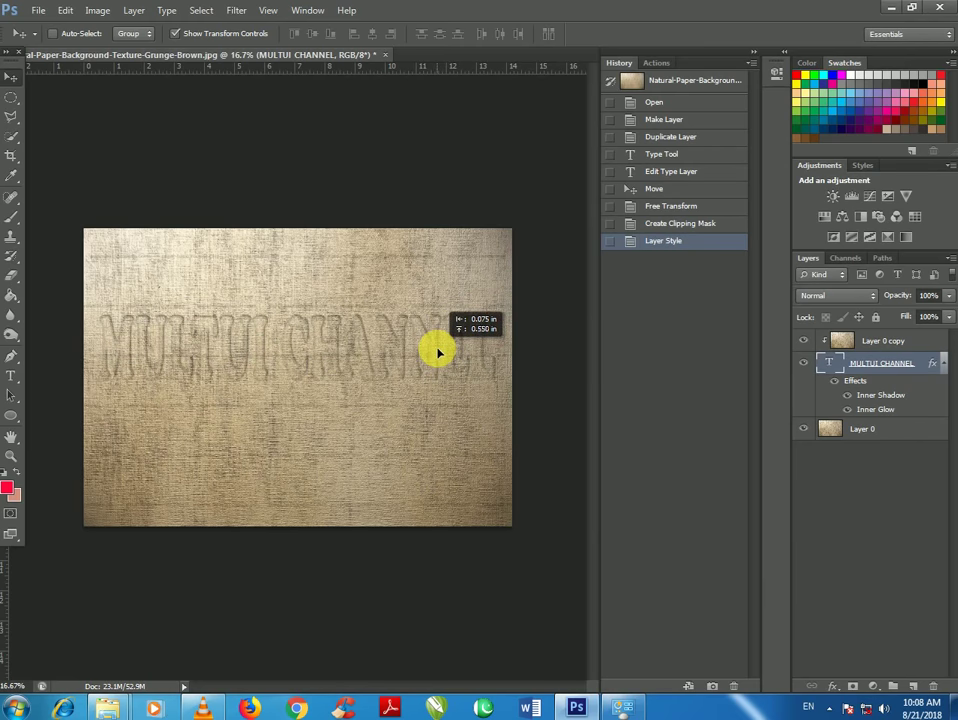
pyautogui.moveTo(446, 366); pyautogui.dragTo(437, 350)
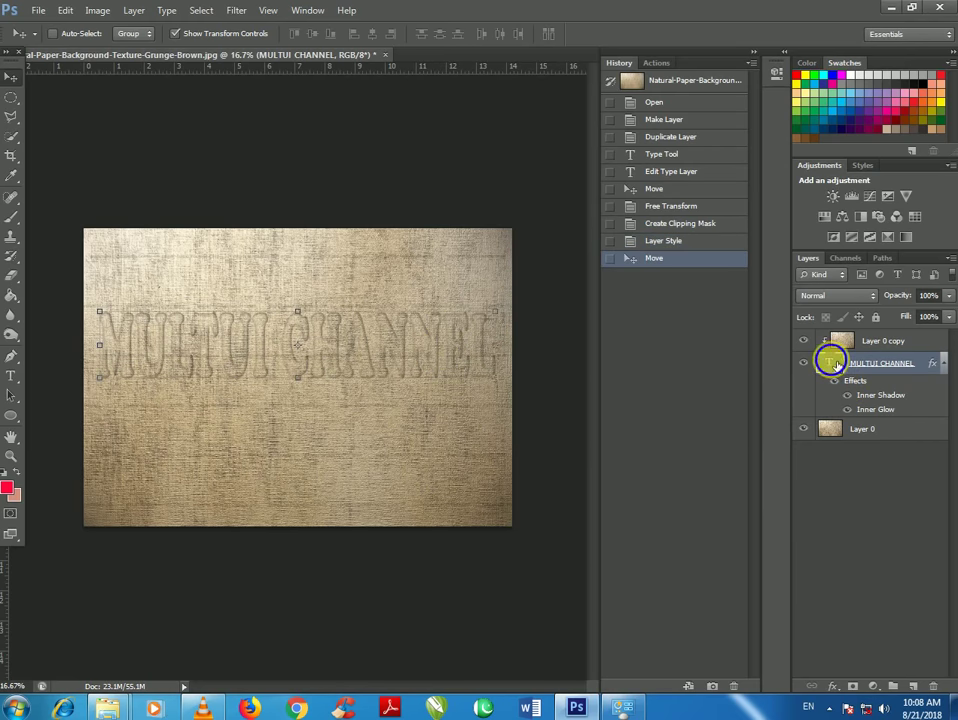
# Give the text layer a 5 px tan Stroke, colour b4a585 sampled from the paper
pyautogui.rightClick(834, 360)
pyautogui.click(740, 339)
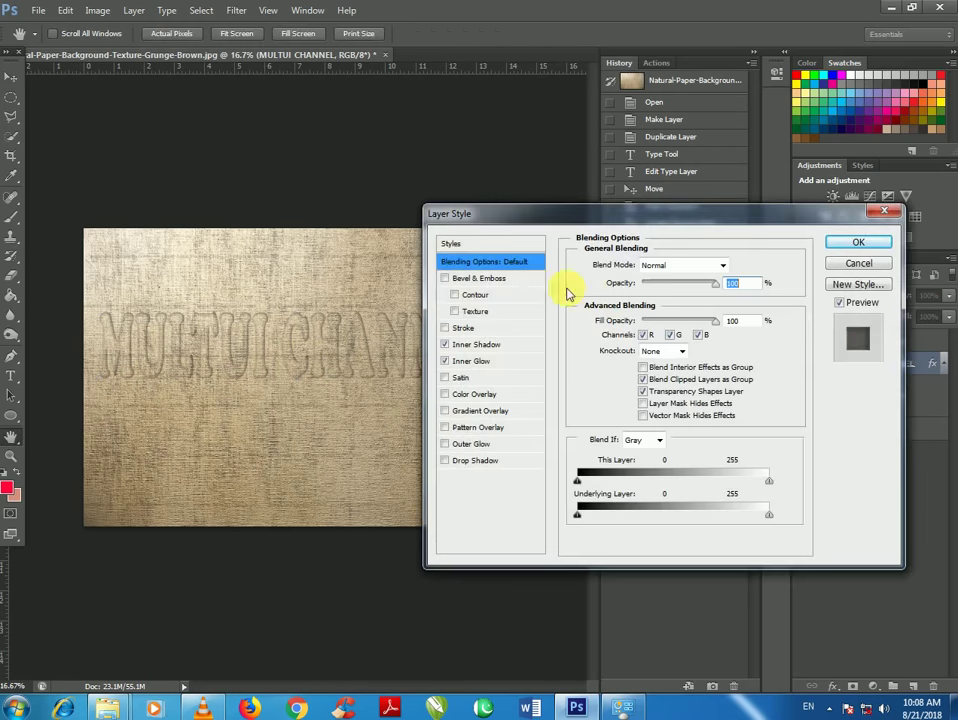
pyautogui.click(463, 328)
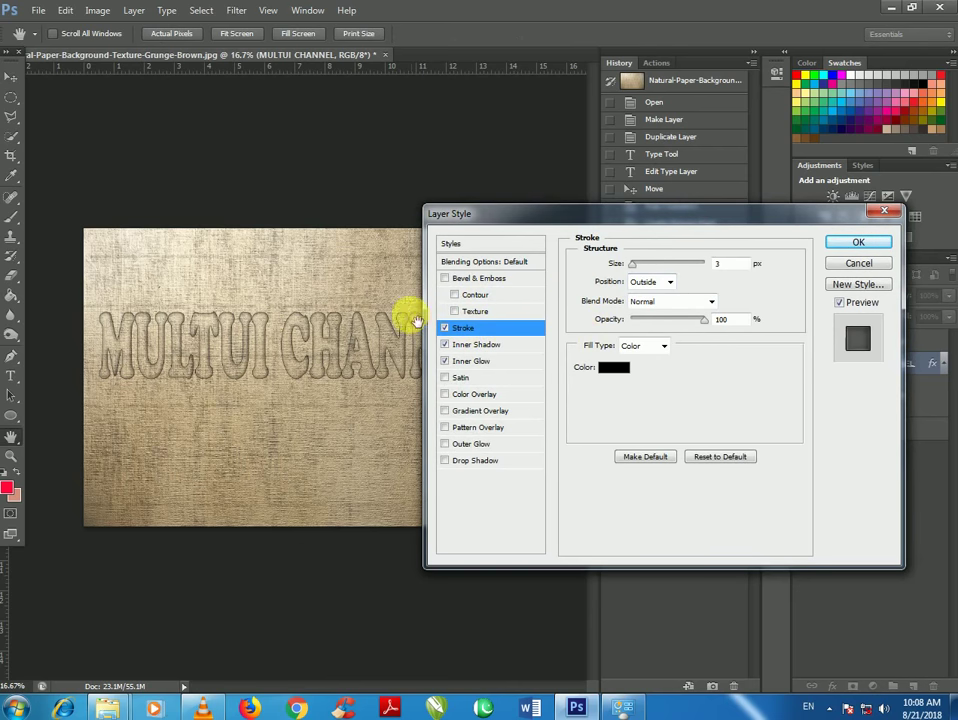
pyautogui.click(612, 378)
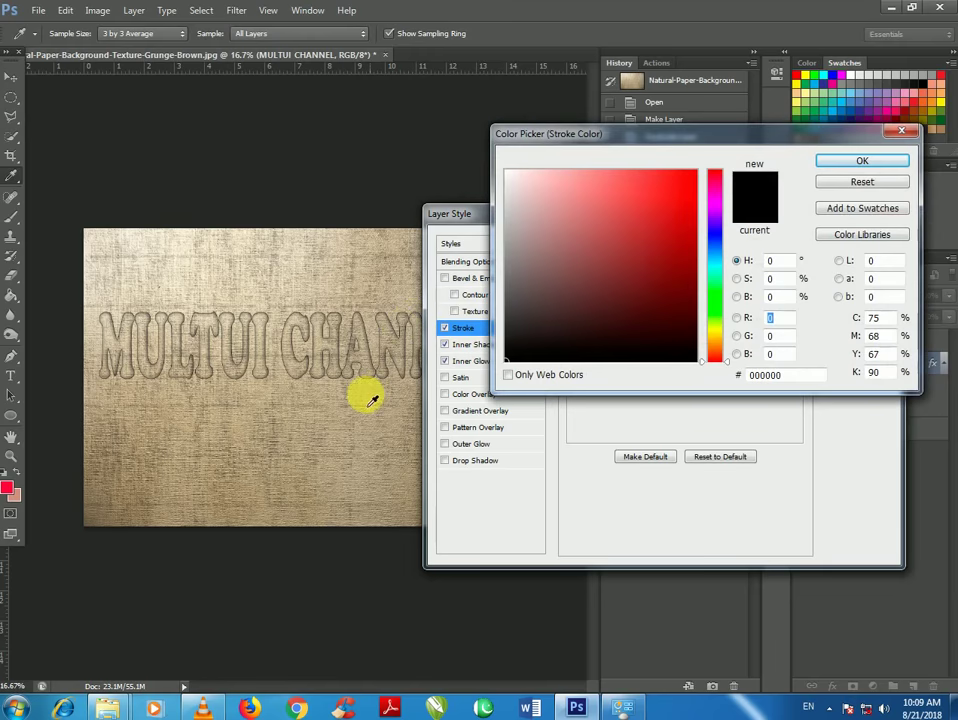
pyautogui.click(355, 385)
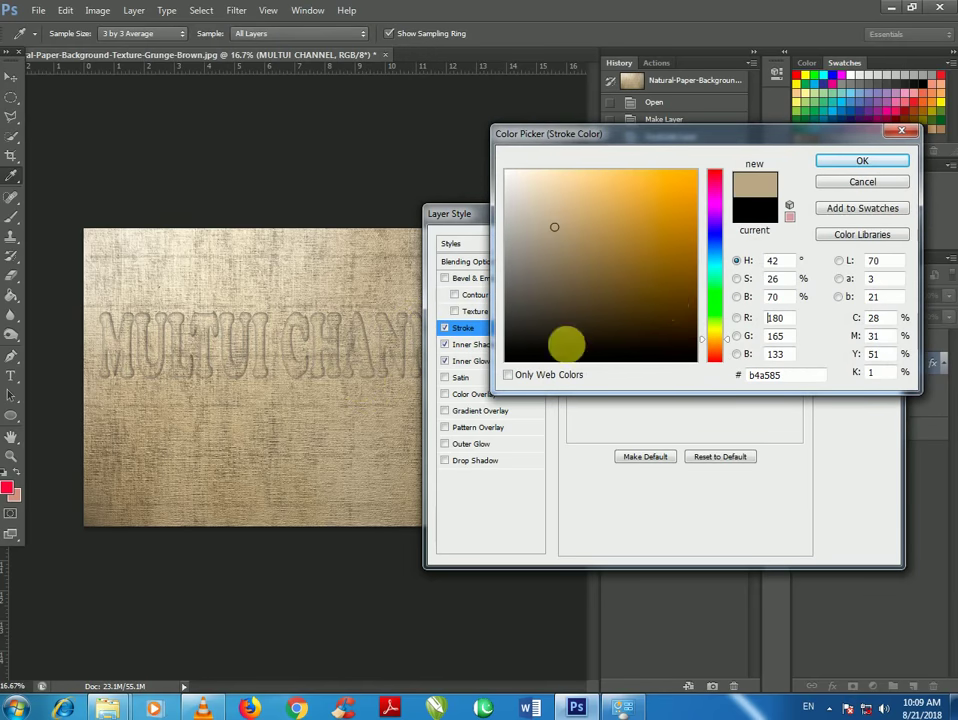
pyautogui.click(852, 161)
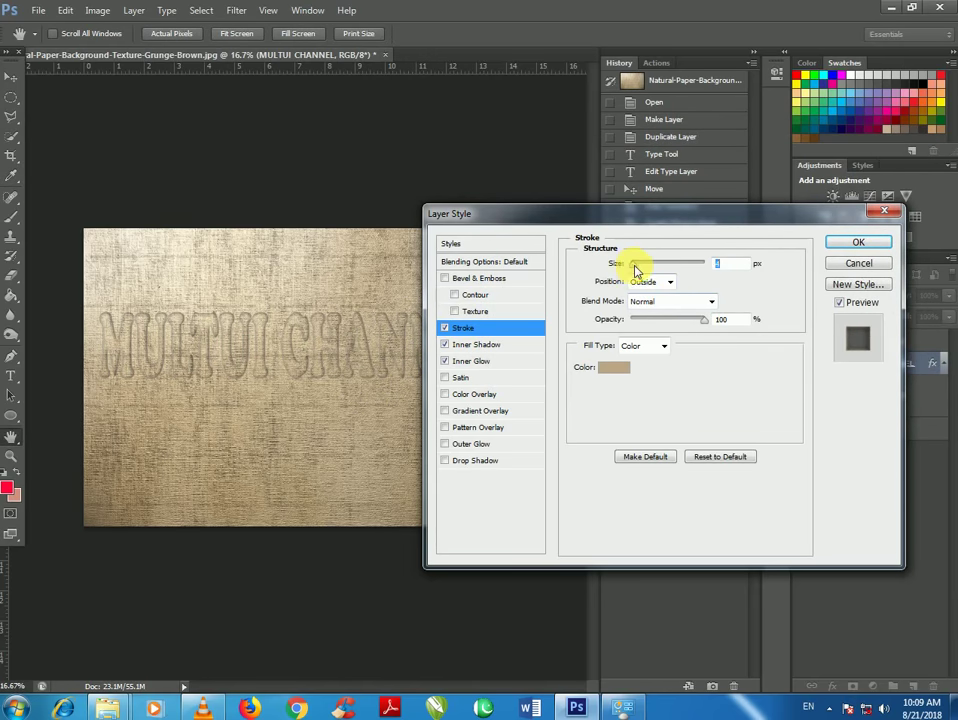
pyautogui.moveTo(634, 268); pyautogui.dragTo(637, 272)
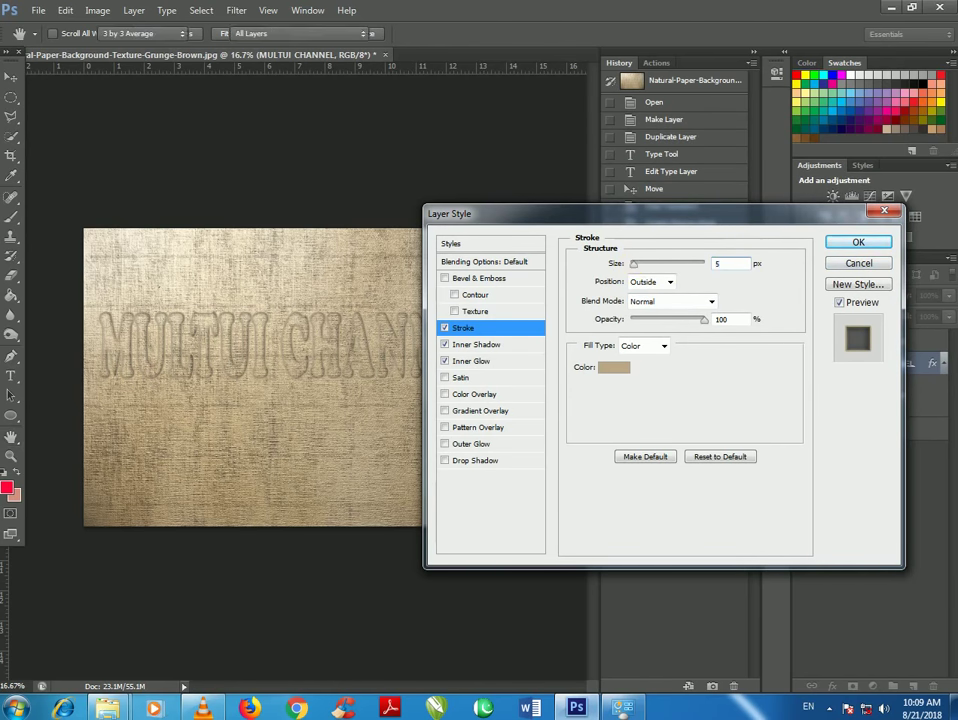
pyautogui.press('Return')
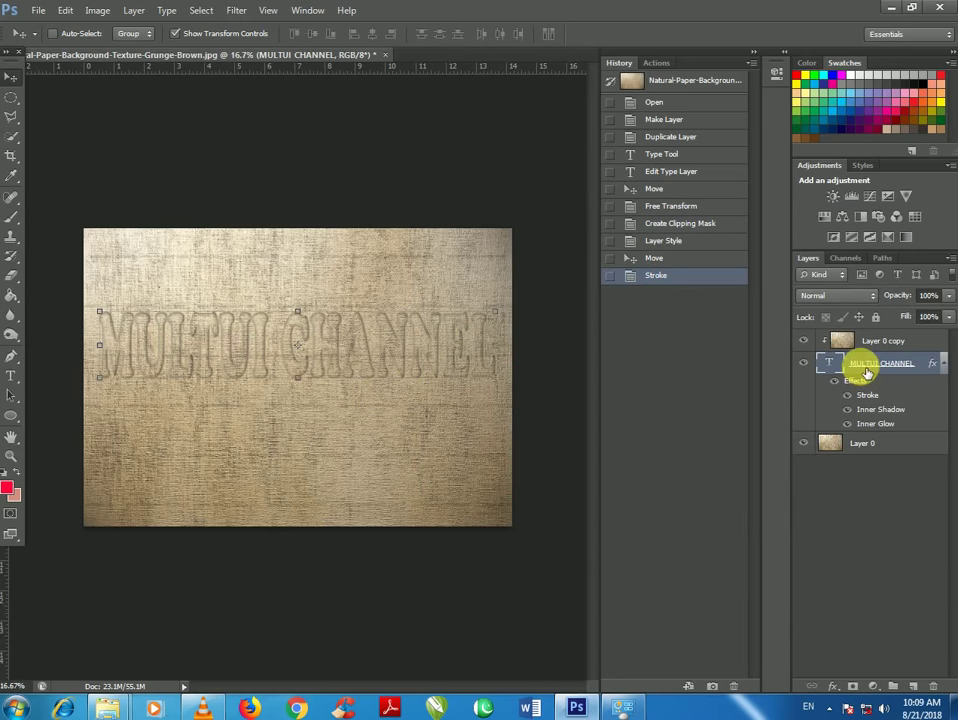
# Undo an accidental paper move and shift the MULTUI CHANNEL text slightly lower
pyautogui.click(848, 447)
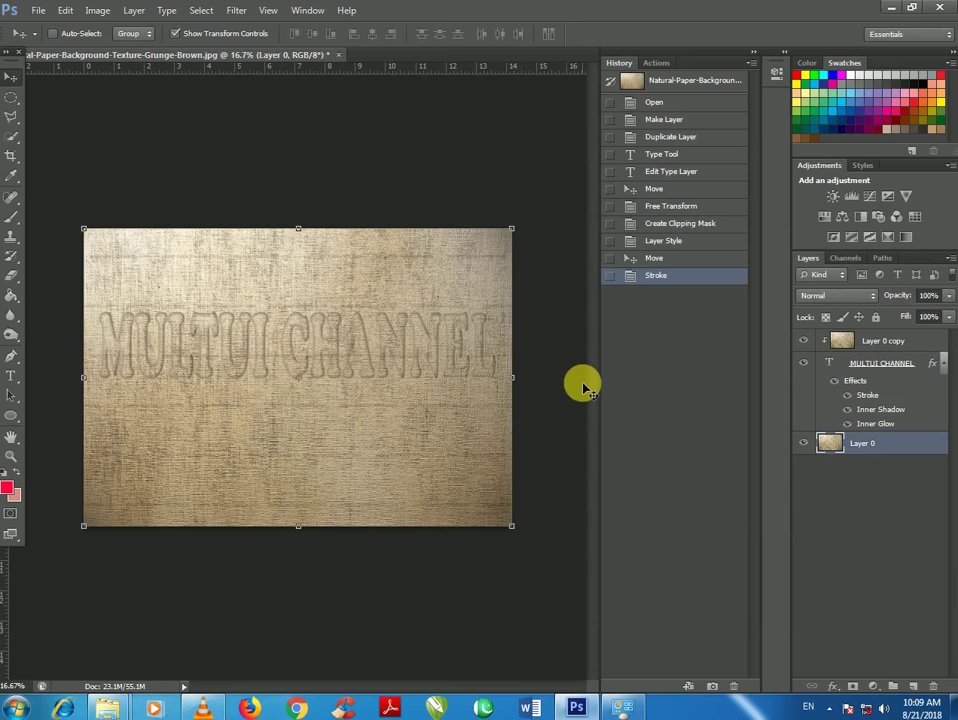
pyautogui.moveTo(295, 368)
pyautogui.mouseDown()
pyautogui.moveTo(285, 412)
pyautogui.moveTo(419, 406)
pyautogui.mouseUp()
pyautogui.hotkey('ctrl', 'z')
pyautogui.click(828, 368)
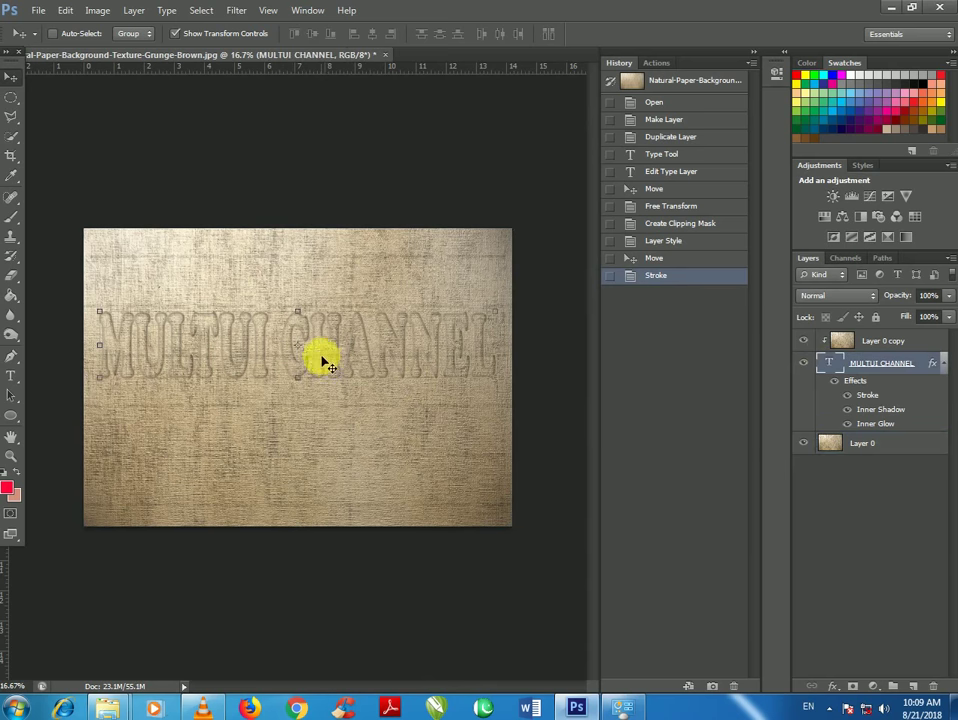
pyautogui.moveTo(327, 360)
pyautogui.mouseDown()
pyautogui.moveTo(327, 421)
pyautogui.moveTo(342, 359)
pyautogui.moveTo(325, 357)
pyautogui.moveTo(330, 372)
pyautogui.mouseUp()
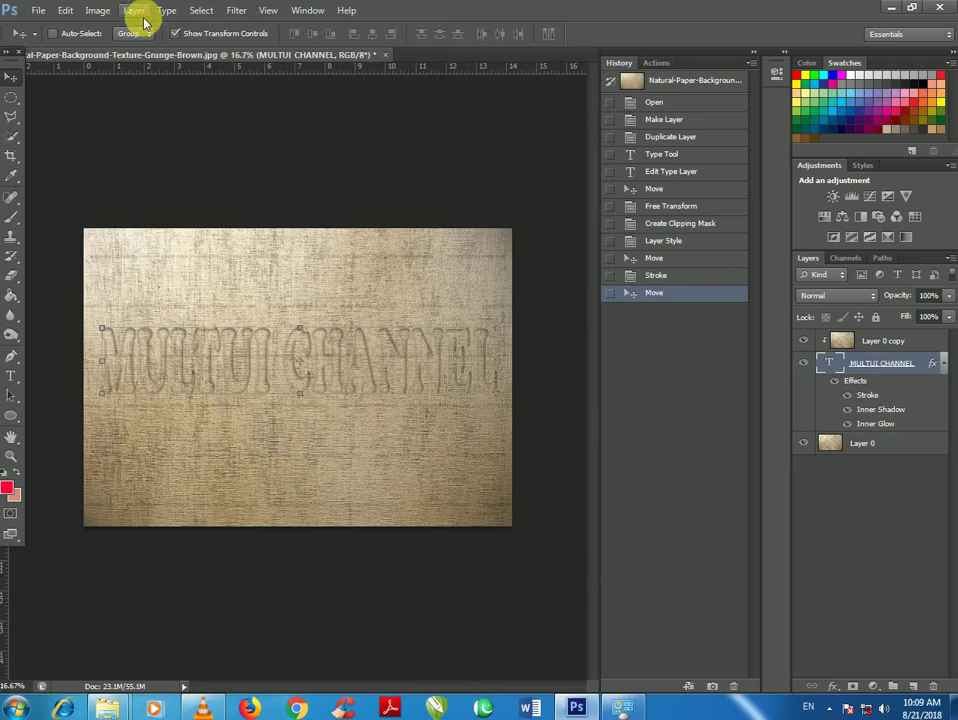
# Open the Liquify filter on the text, accepting rasterization of the type layer
pyautogui.click(229, 14)
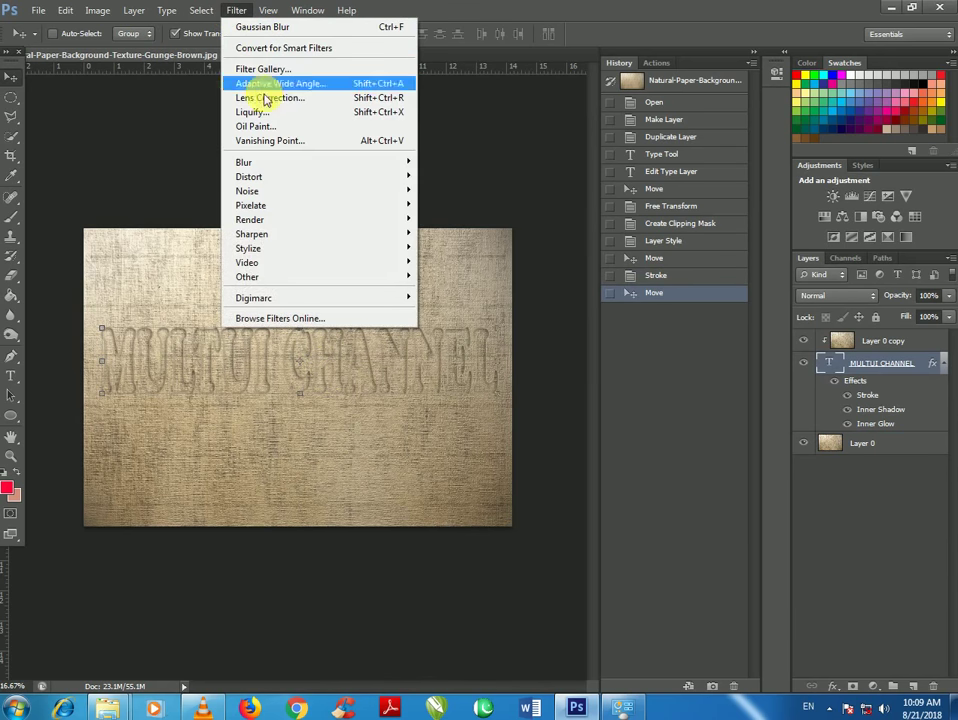
pyautogui.click(273, 112)
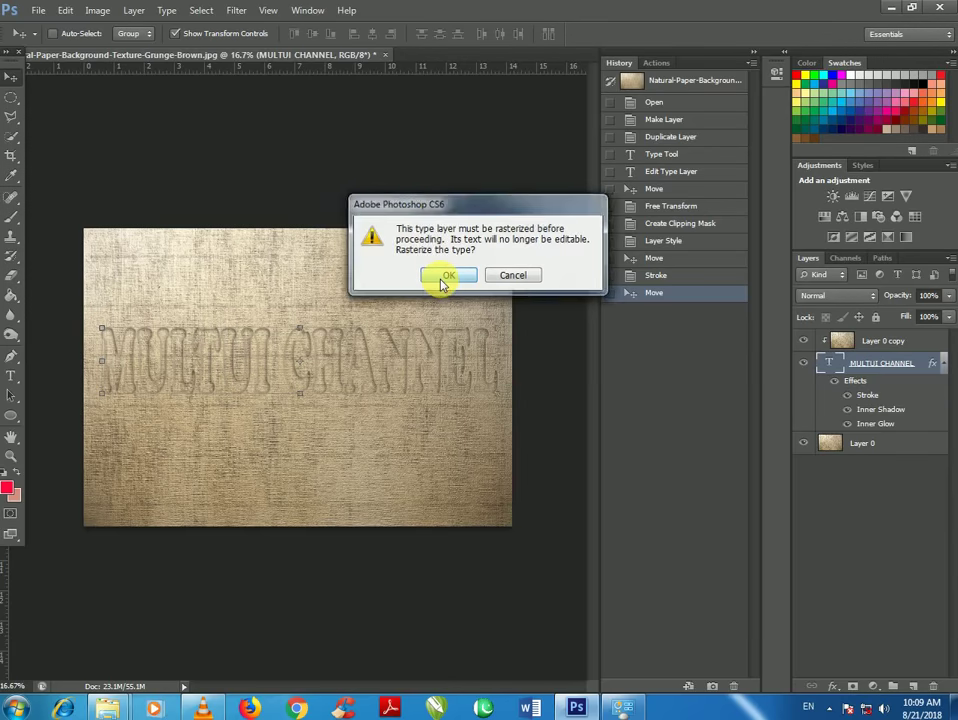
pyautogui.click(437, 280)
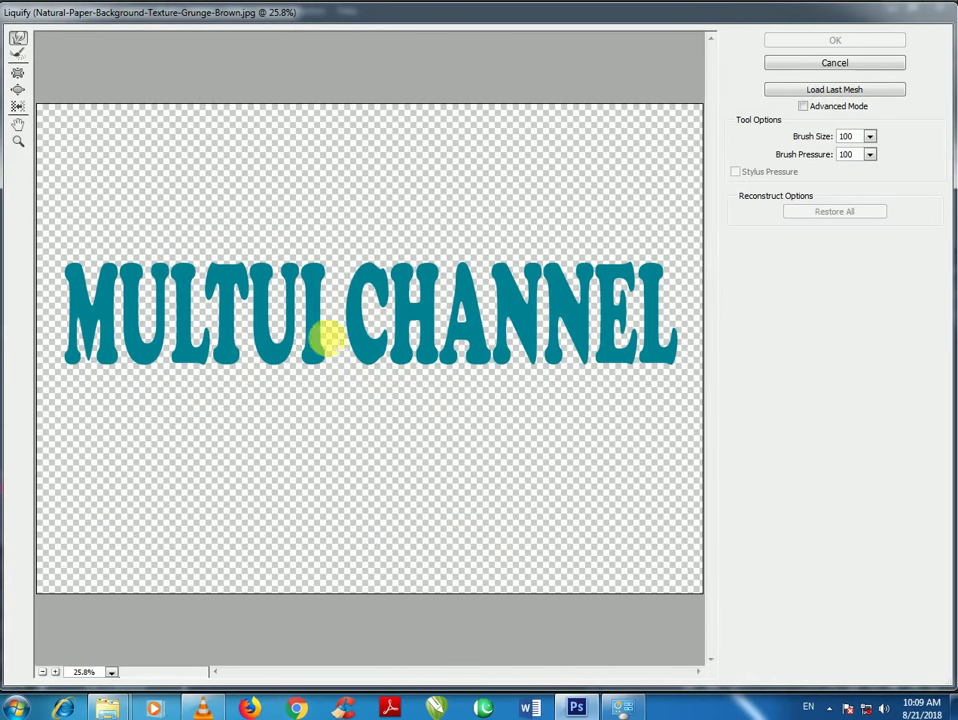
# Resize the Forward Warp brush and pull CHANNEL's L, N, A and N bottoms into drips
pyautogui.press(']')
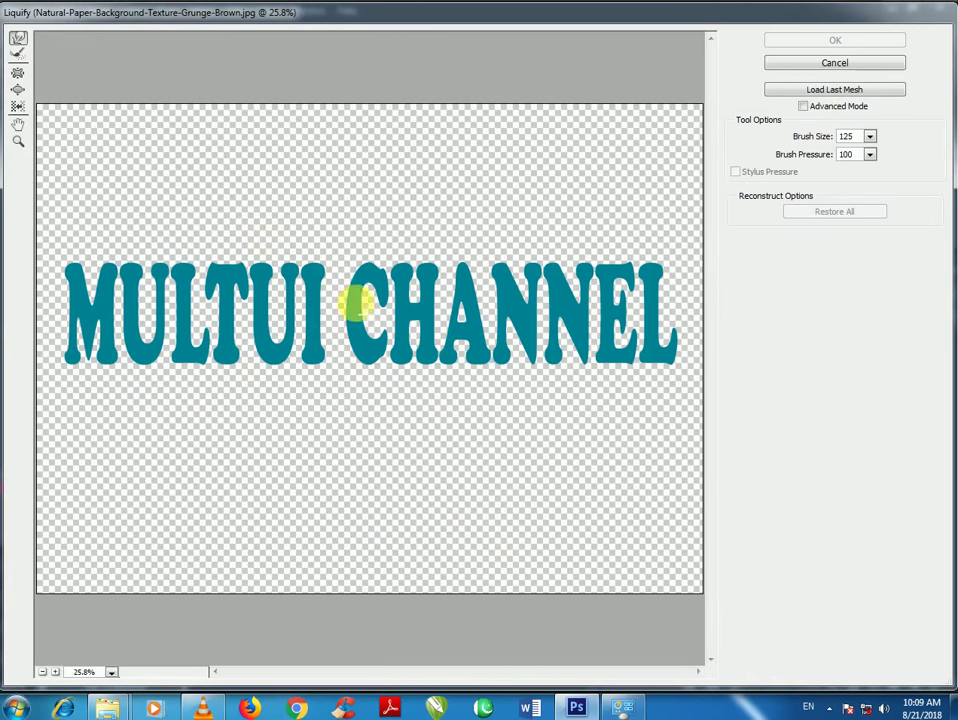
pyautogui.press(']')
pyautogui.press(']')
pyautogui.press(']')
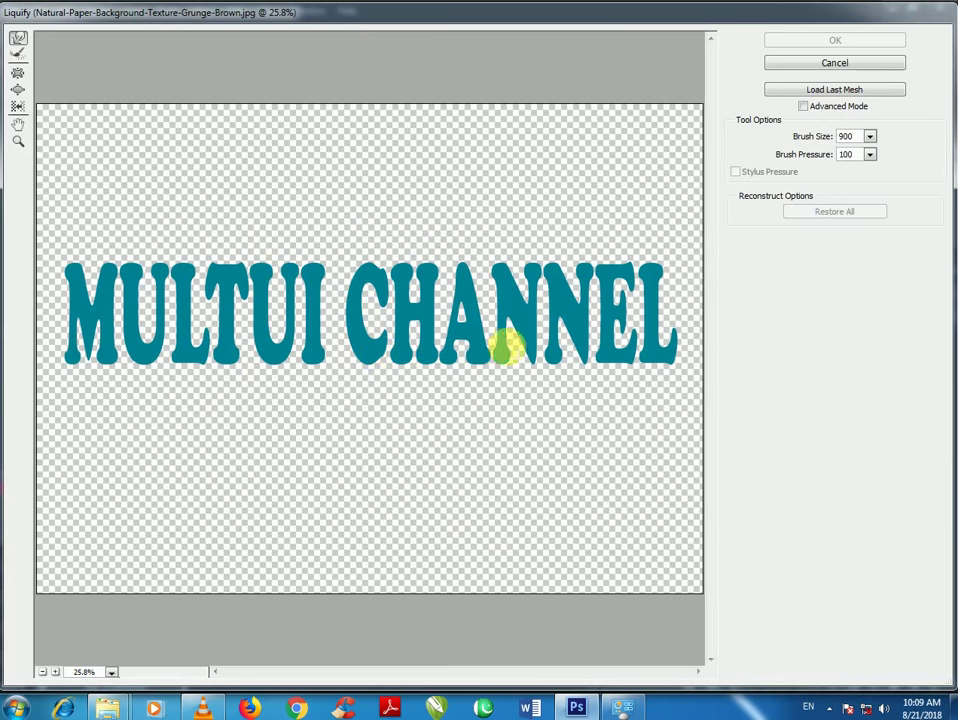
pyautogui.press(']')
pyautogui.press('[')
pyautogui.press('[')
pyautogui.press('[')
pyautogui.moveTo(665, 348); pyautogui.dragTo(667, 408)
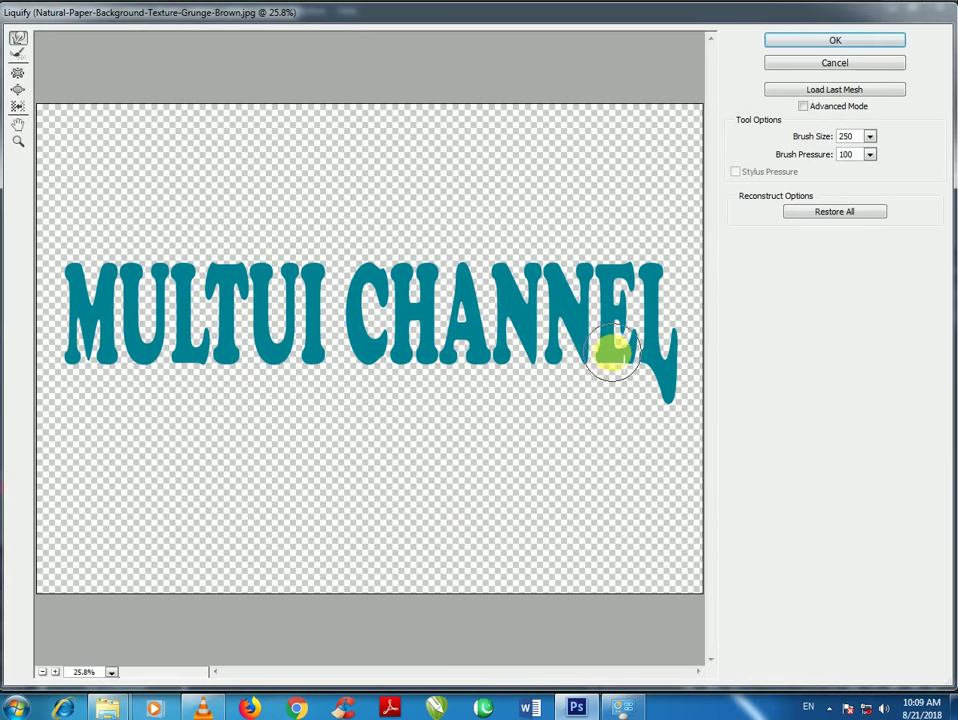
pyautogui.moveTo(552, 363); pyautogui.dragTo(548, 426)
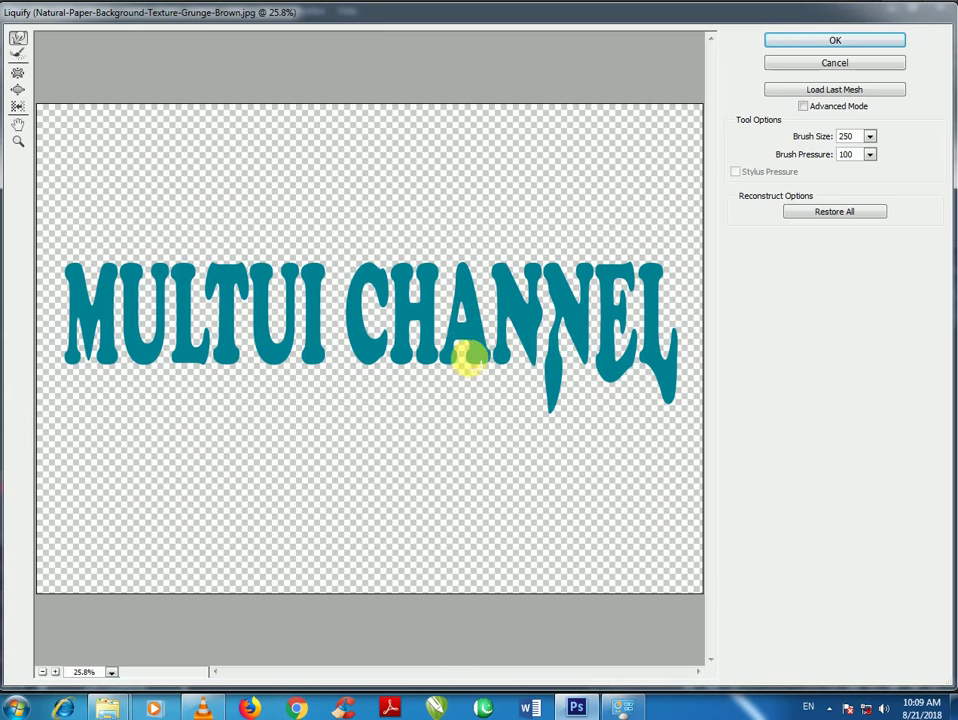
pyautogui.moveTo(465, 357); pyautogui.dragTo(452, 392)
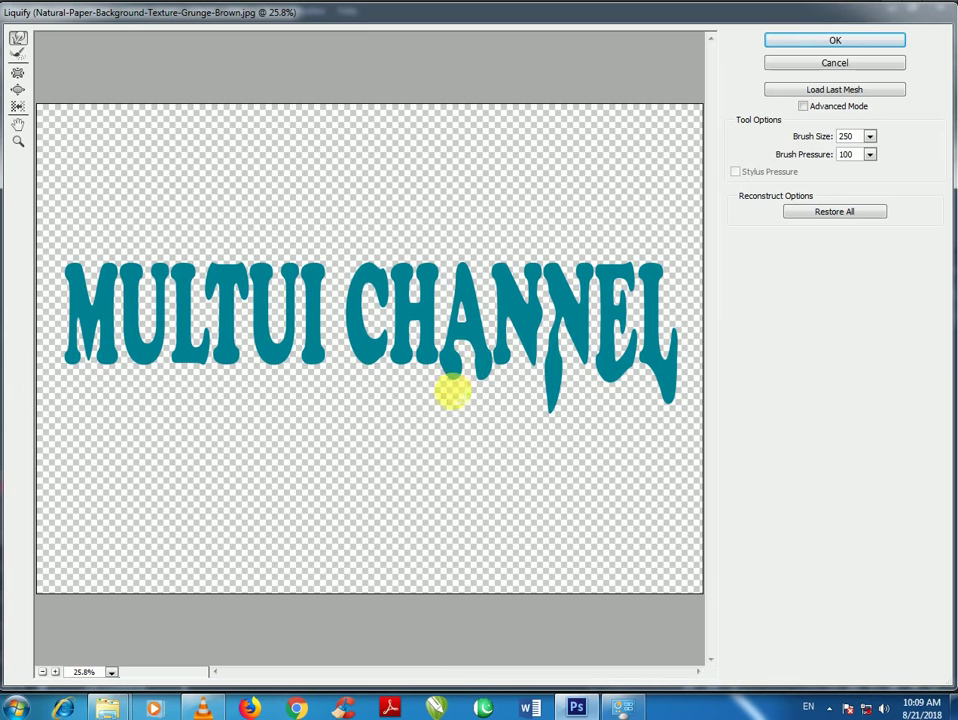
pyautogui.moveTo(515, 384); pyautogui.dragTo(507, 420)
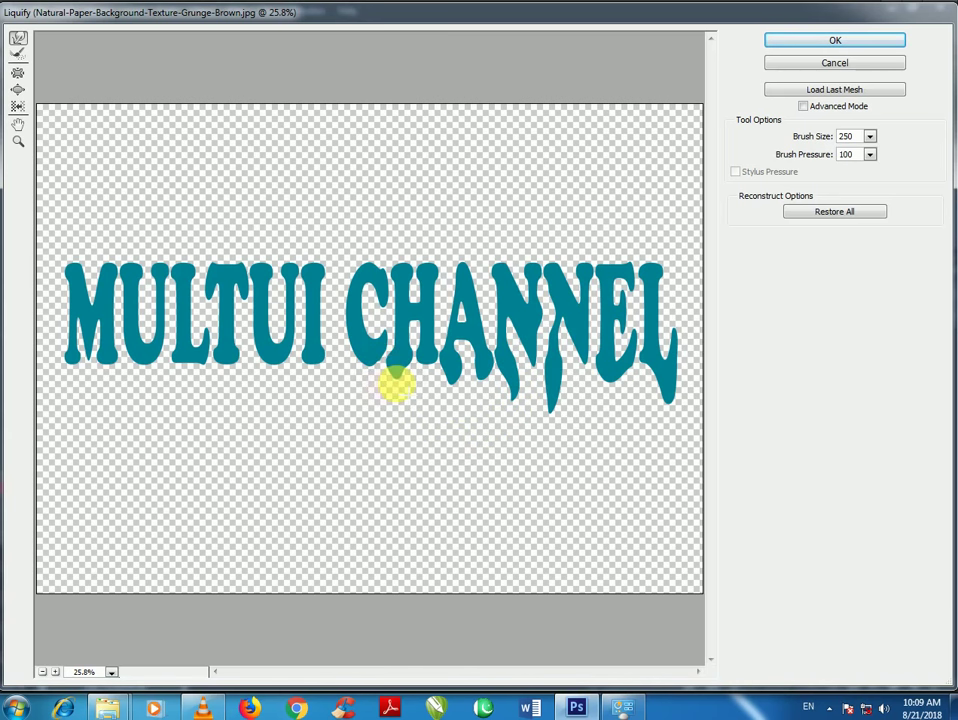
# Drip the C plus MULTUI's I, U, T, L and M downward, then apply Liquify
pyautogui.moveTo(346, 363); pyautogui.dragTo(342, 376)
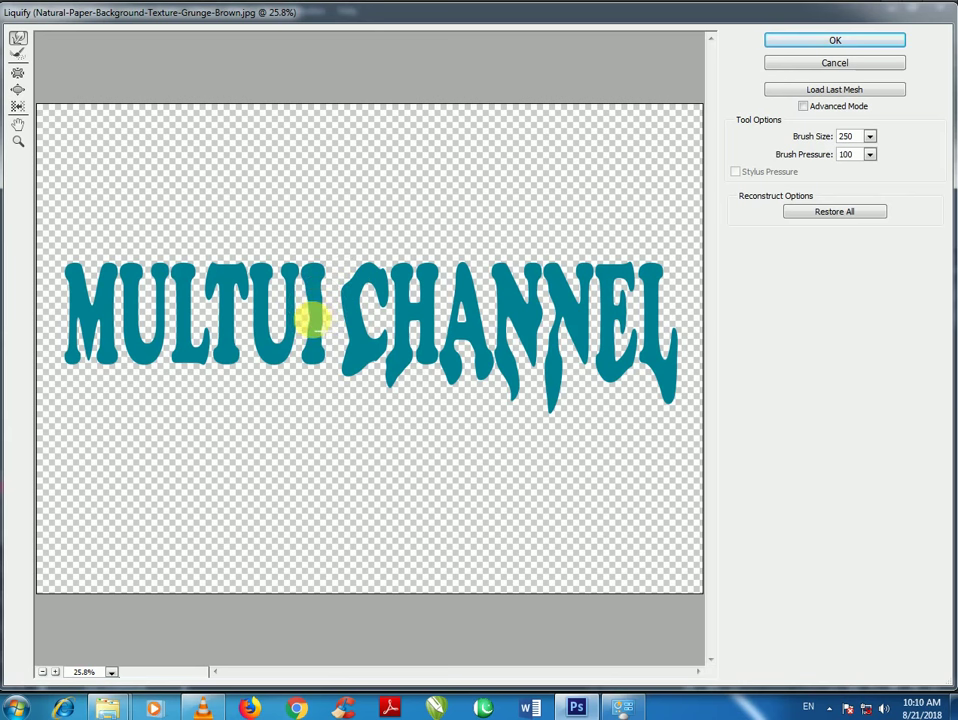
pyautogui.moveTo(310, 325); pyautogui.dragTo(313, 403)
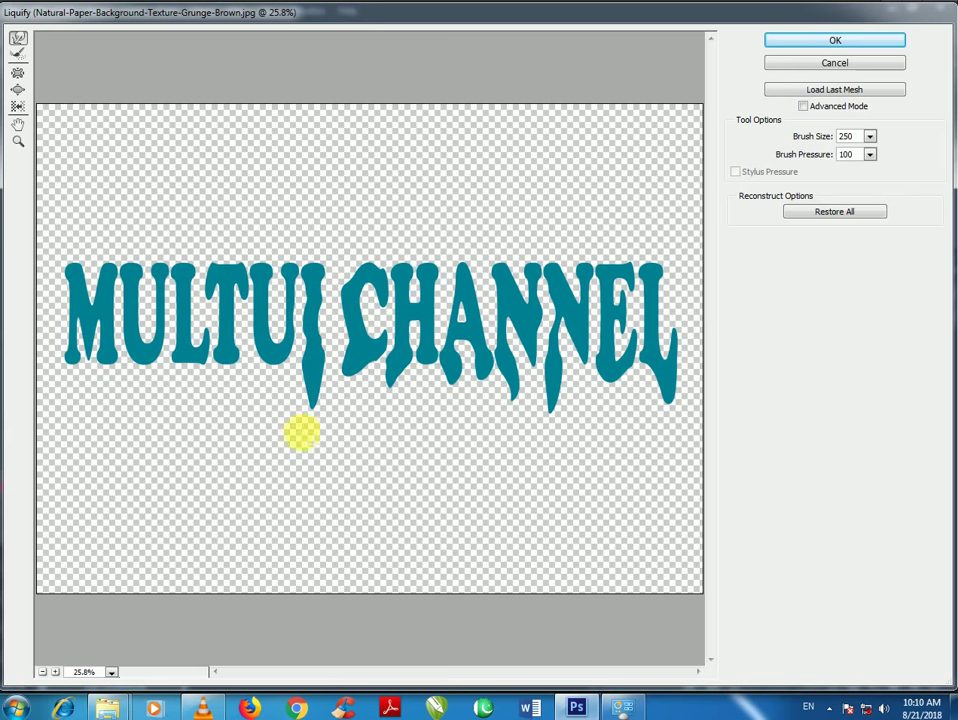
pyautogui.moveTo(278, 352); pyautogui.dragTo(265, 419)
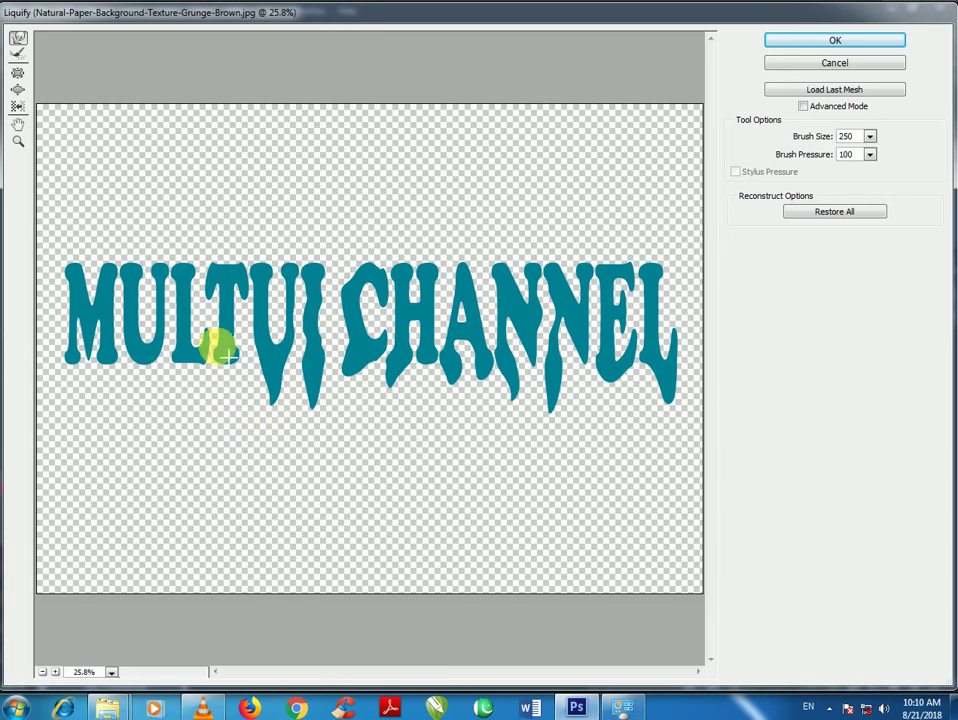
pyautogui.moveTo(225, 325); pyautogui.dragTo(235, 395)
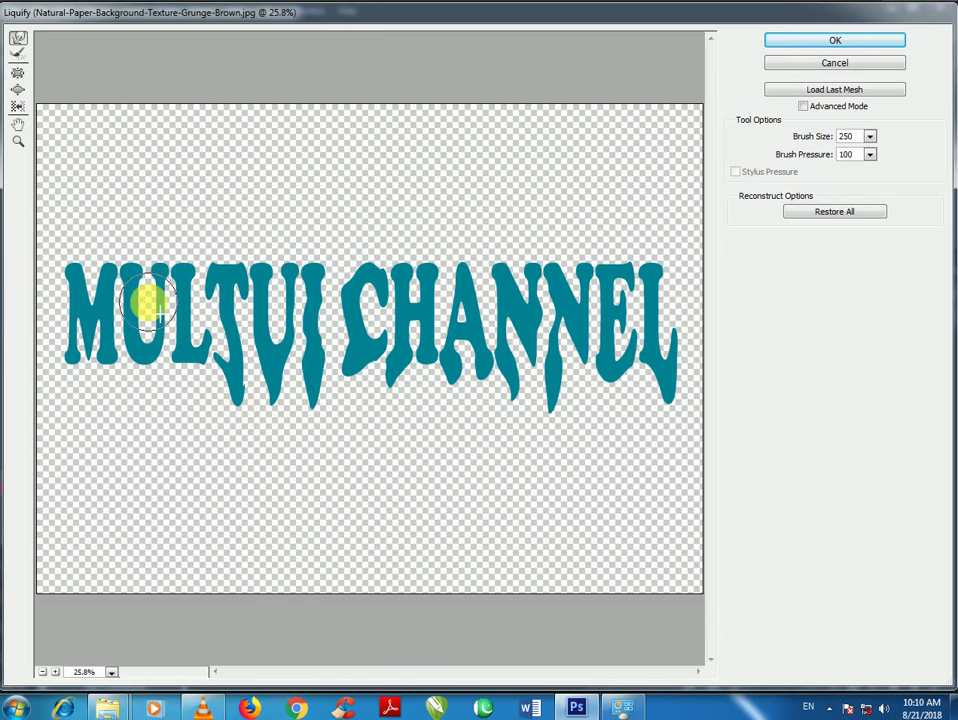
pyautogui.moveTo(181, 352)
pyautogui.mouseDown()
pyautogui.moveTo(173, 387)
pyautogui.moveTo(143, 401)
pyautogui.mouseUp()
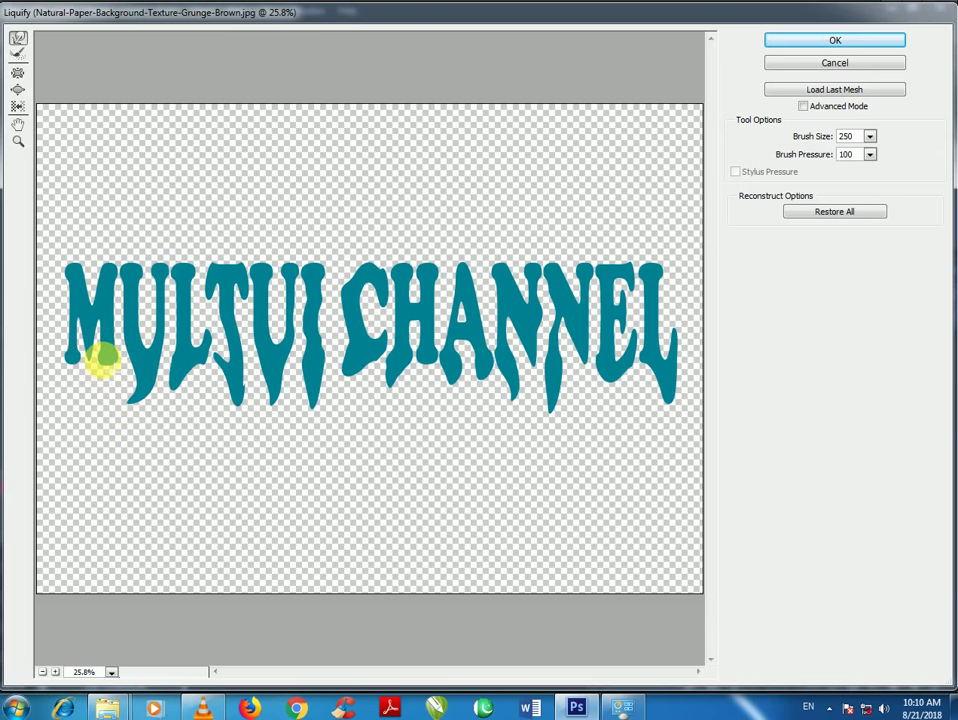
pyautogui.moveTo(100, 357)
pyautogui.mouseDown()
pyautogui.moveTo(107, 380)
pyautogui.moveTo(63, 362)
pyautogui.moveTo(75, 381)
pyautogui.moveTo(81, 274)
pyautogui.moveTo(64, 278)
pyautogui.moveTo(75, 290)
pyautogui.mouseUp()
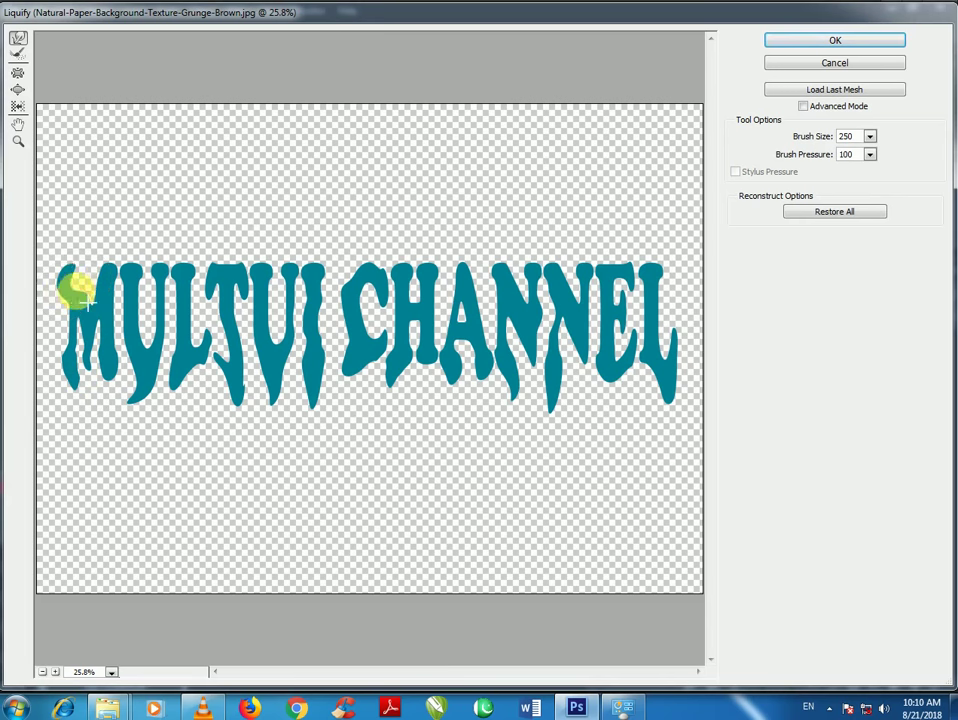
pyautogui.click(787, 46)
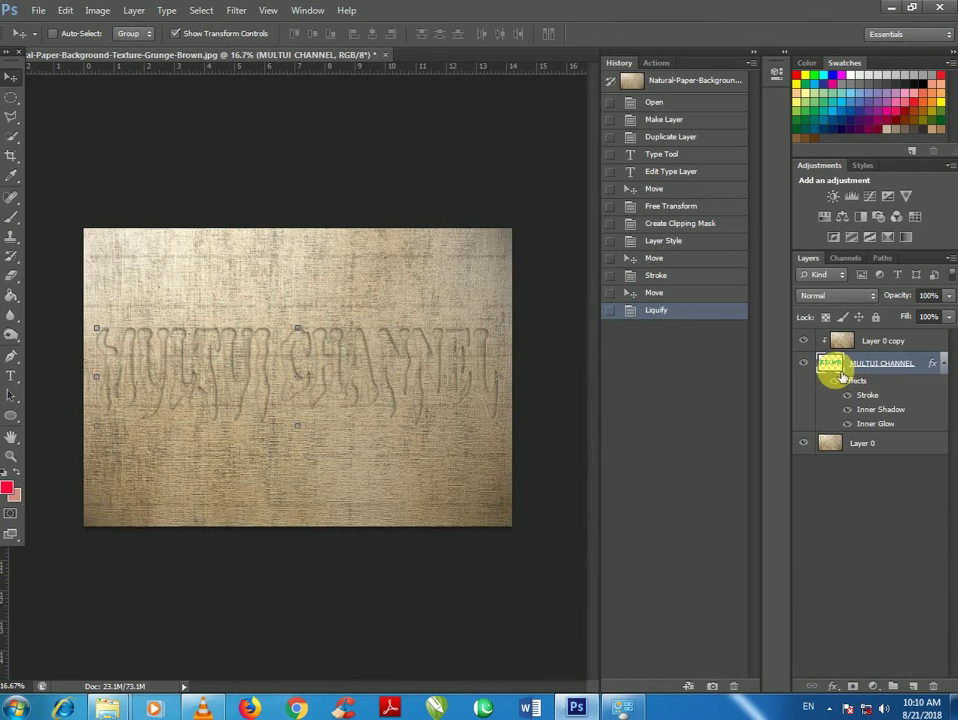
# Bring up the context options for the warped MULTUI CHANNEL layer
pyautogui.rightClick(841, 372)
# Enlarge the Inner Shadow size and turn off Inner Glow, its size set to 0
pyautogui.click(806, 12)
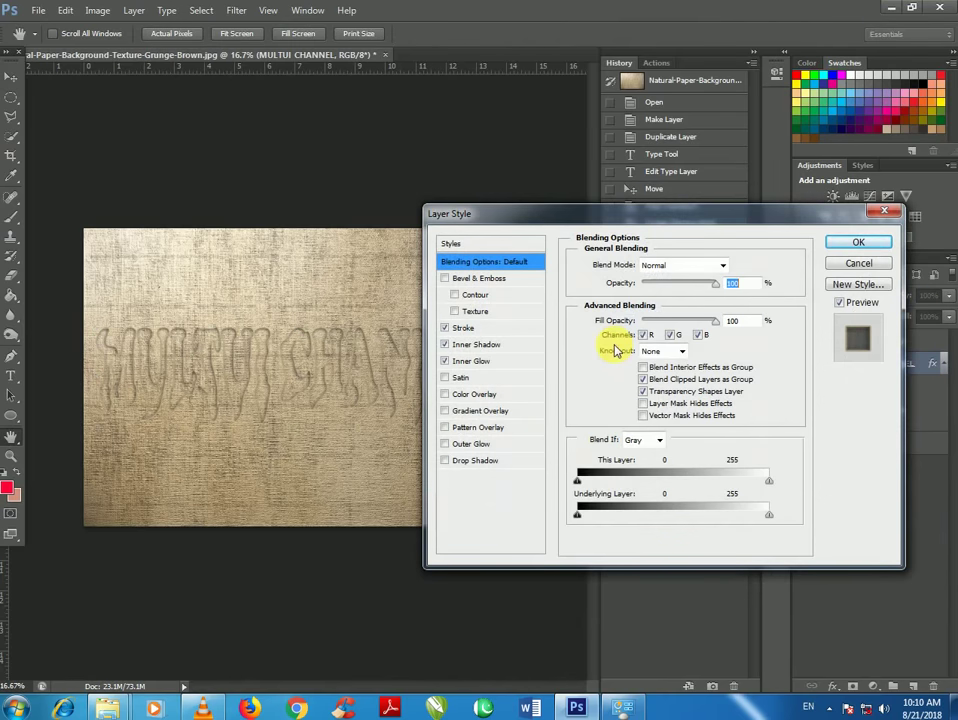
pyautogui.click(488, 346)
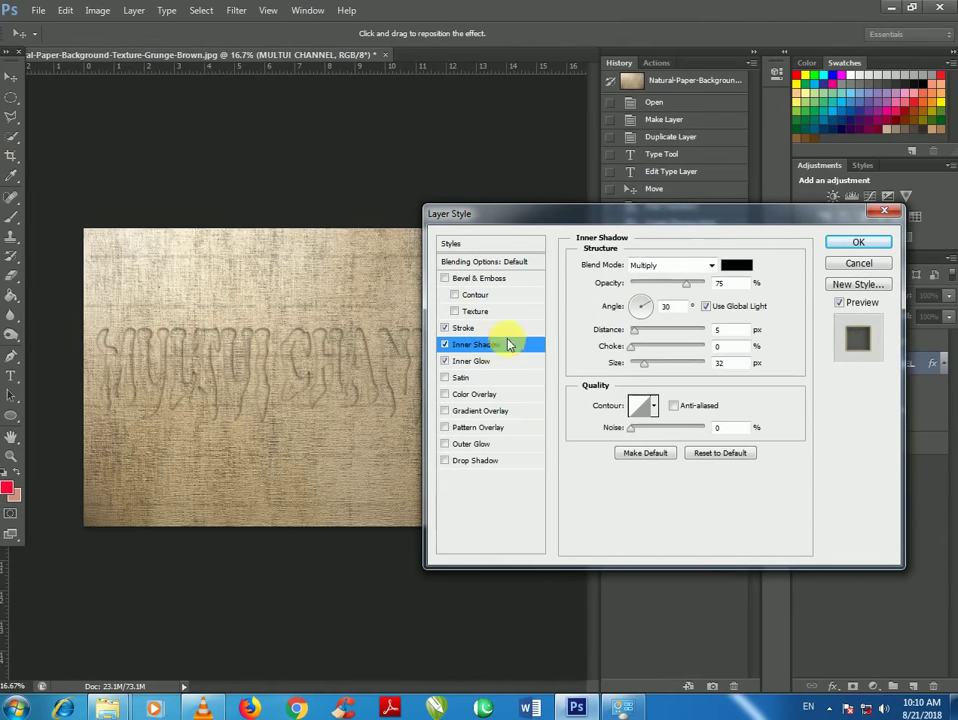
pyautogui.moveTo(645, 370)
pyautogui.mouseDown()
pyautogui.moveTo(656, 370)
pyautogui.moveTo(646, 371)
pyautogui.mouseUp()
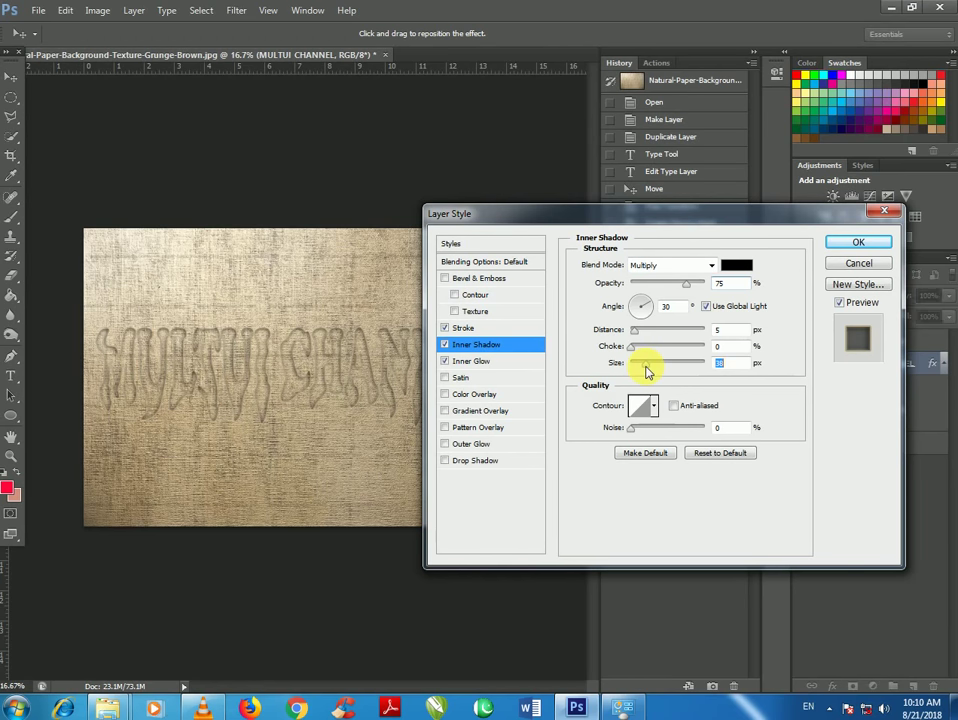
pyautogui.click(527, 363)
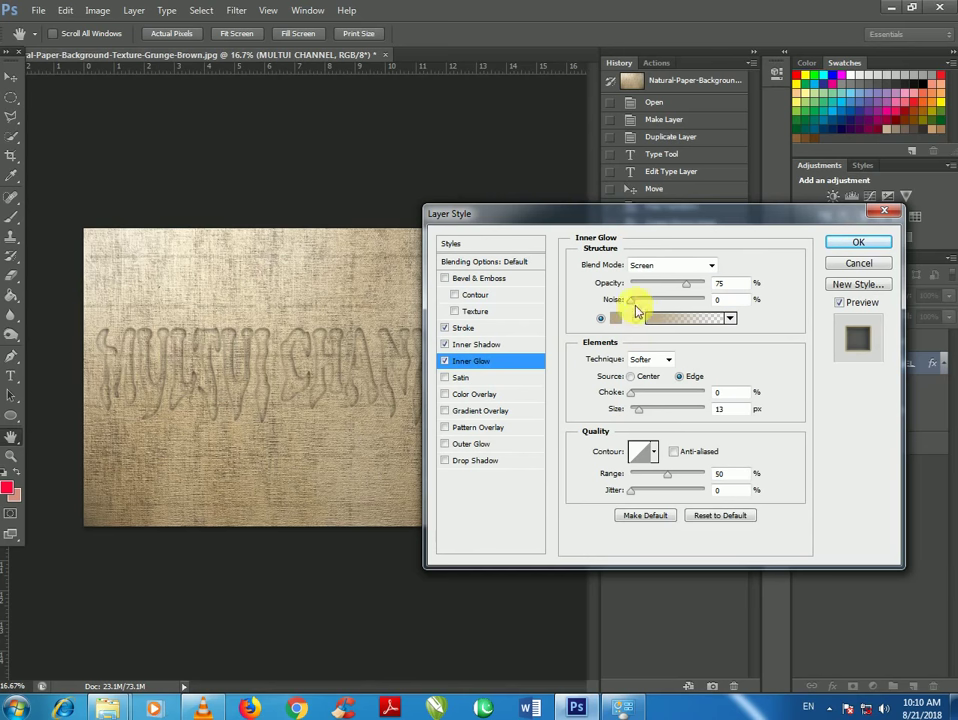
pyautogui.moveTo(647, 414); pyautogui.dragTo(633, 415)
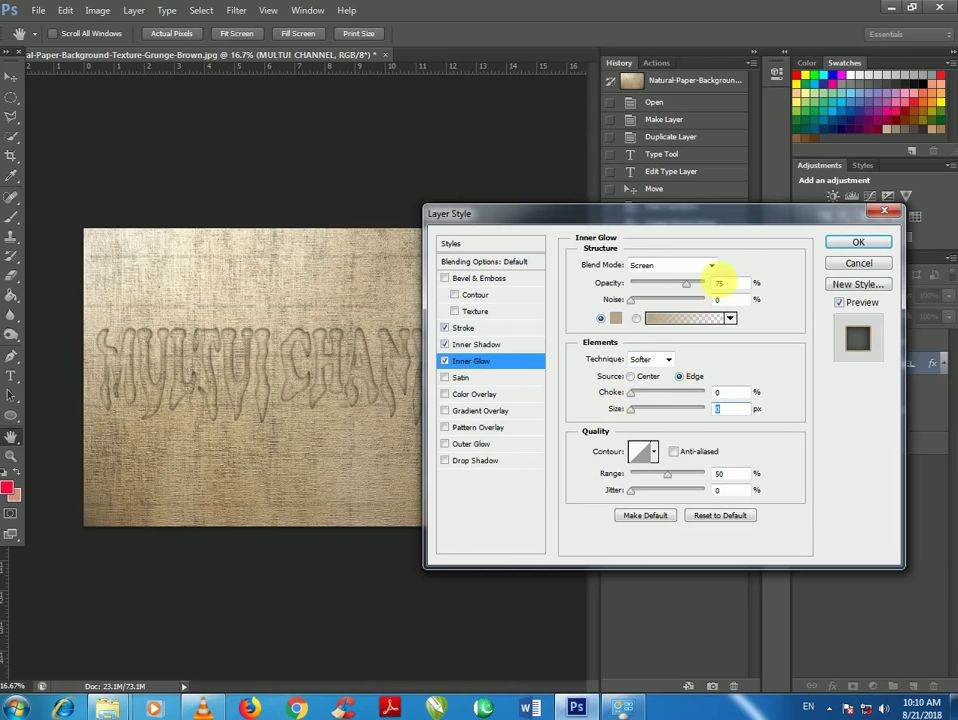
pyautogui.click(445, 361)
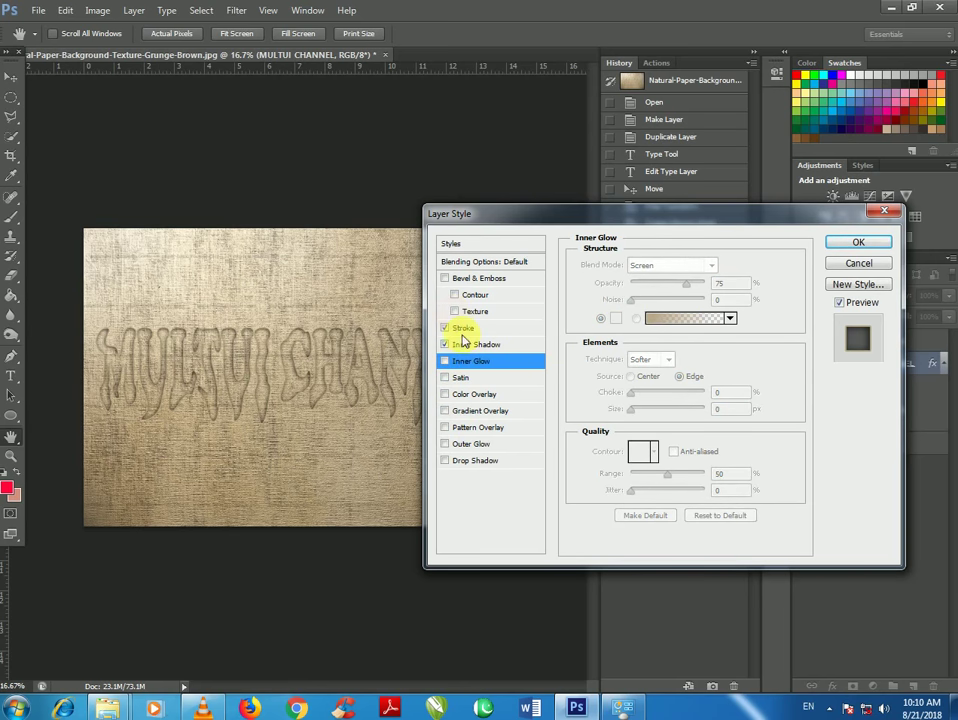
pyautogui.click(848, 245)
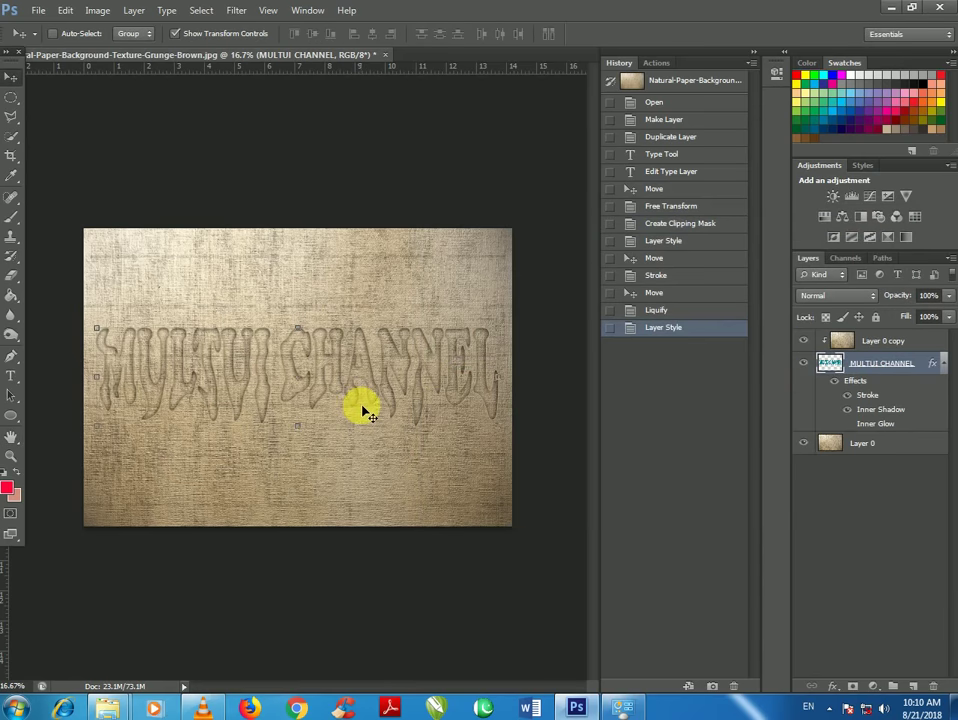
# Hide the Stroke effect on the dripping text, leaving only the Inner Shadow visible
pyautogui.scroll(2, 248, 397)
pyautogui.scroll(2, 248, 397)
pyautogui.scroll(2, 247, 400)
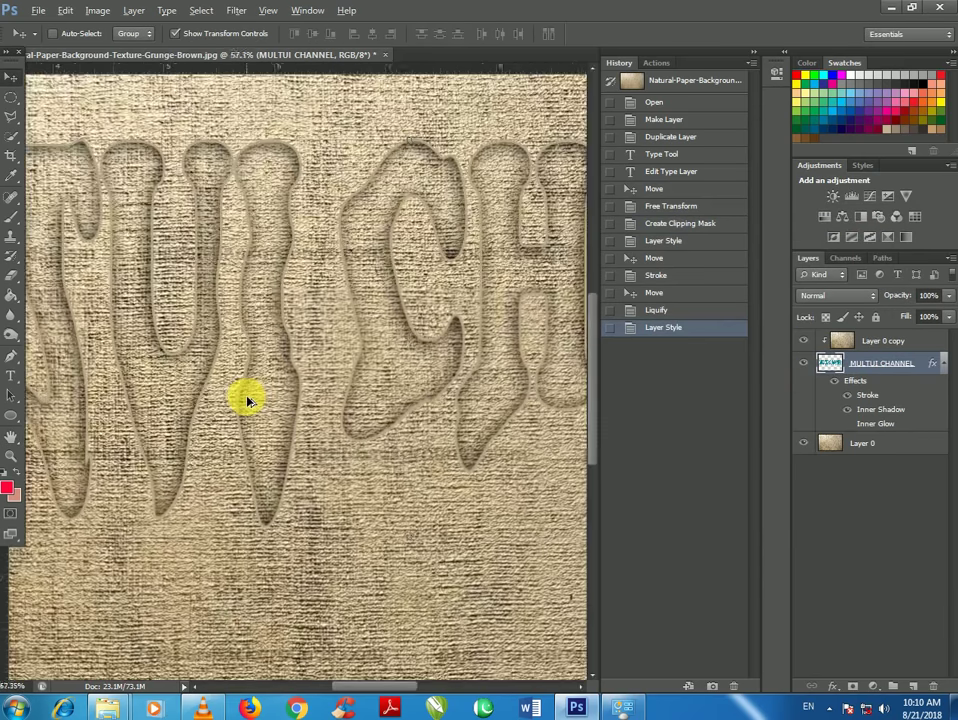
pyautogui.scroll(1, 248, 400)
pyautogui.scroll(-1, 266, 392)
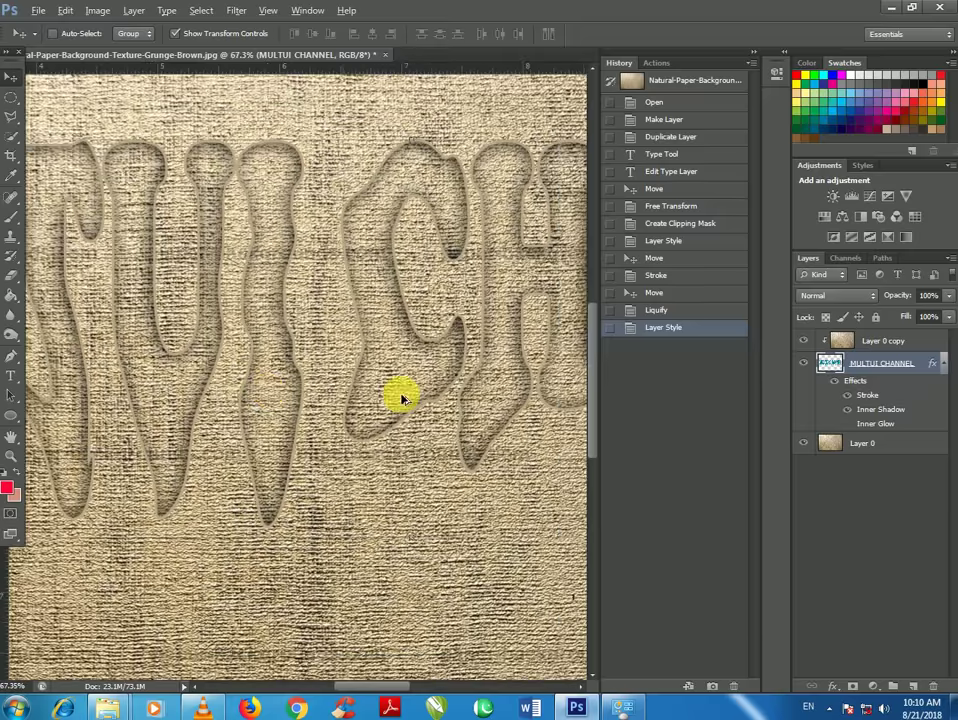
pyautogui.click(835, 381)
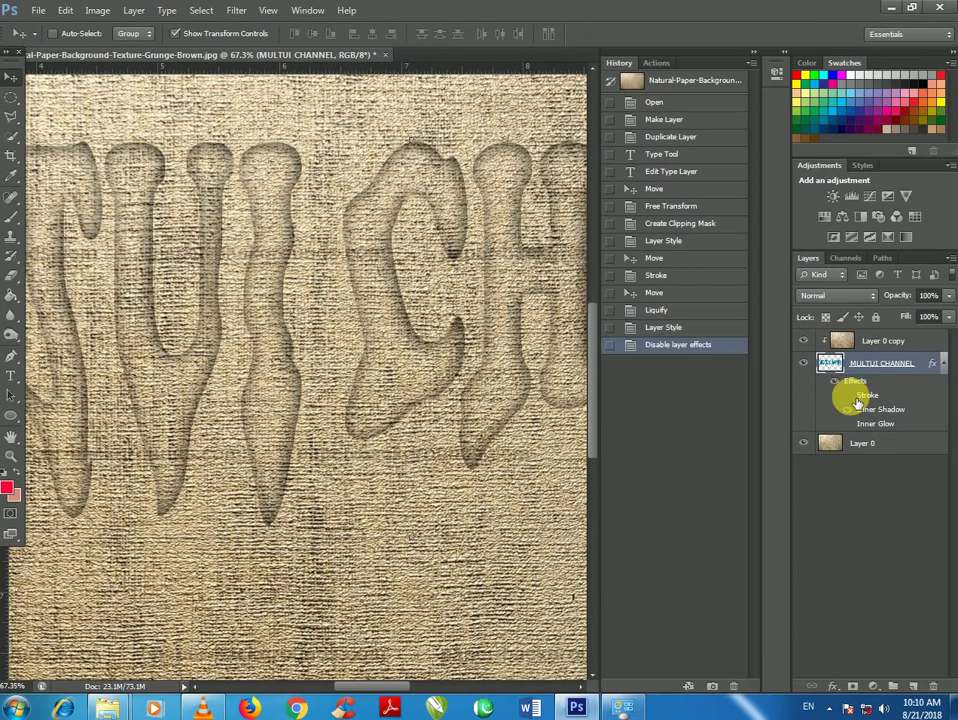
pyautogui.scroll(-2, 438, 370)
pyautogui.scroll(-2, 442, 370)
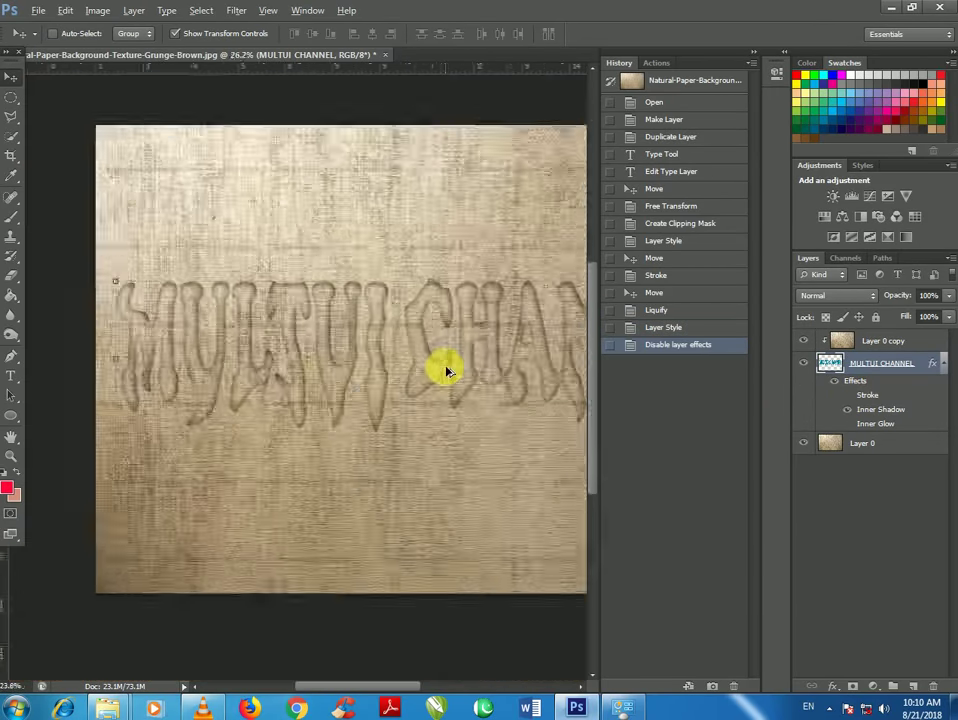
pyautogui.scroll(-1, 420, 376)
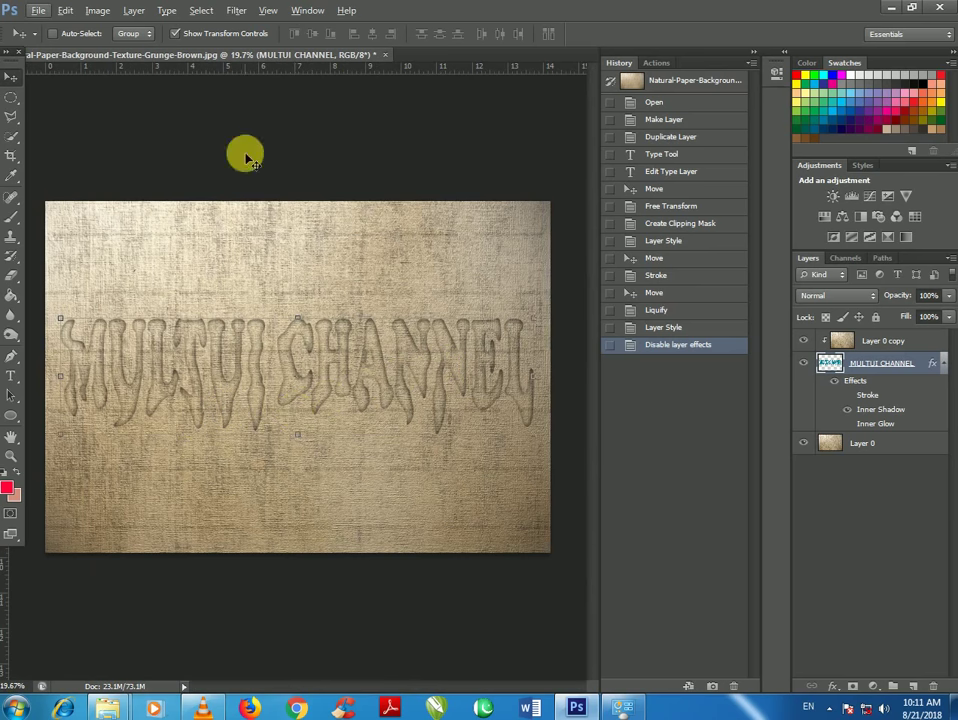
# Save a JPEG copy to Desktop > New folder at Quality 12 (Maximum)
pyautogui.click(38, 11)
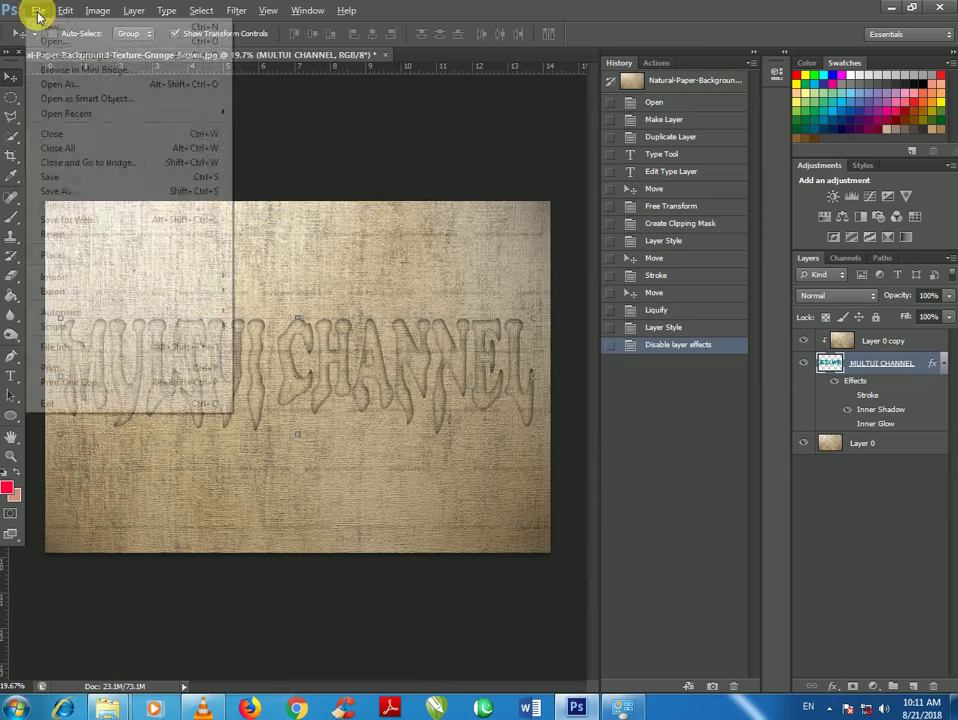
pyautogui.click(119, 193)
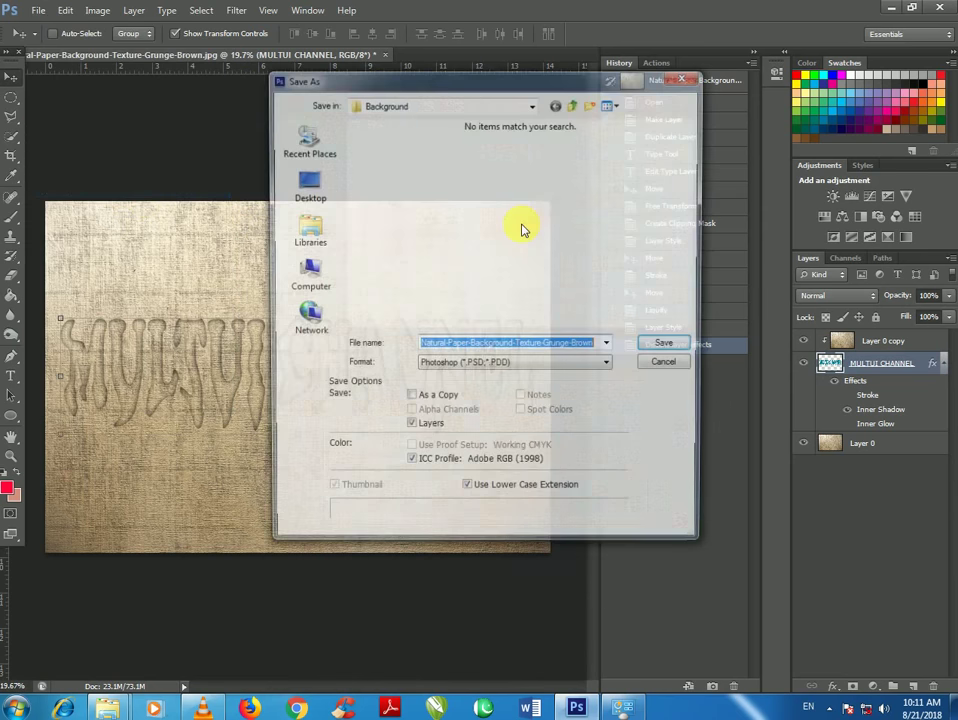
pyautogui.click(306, 190)
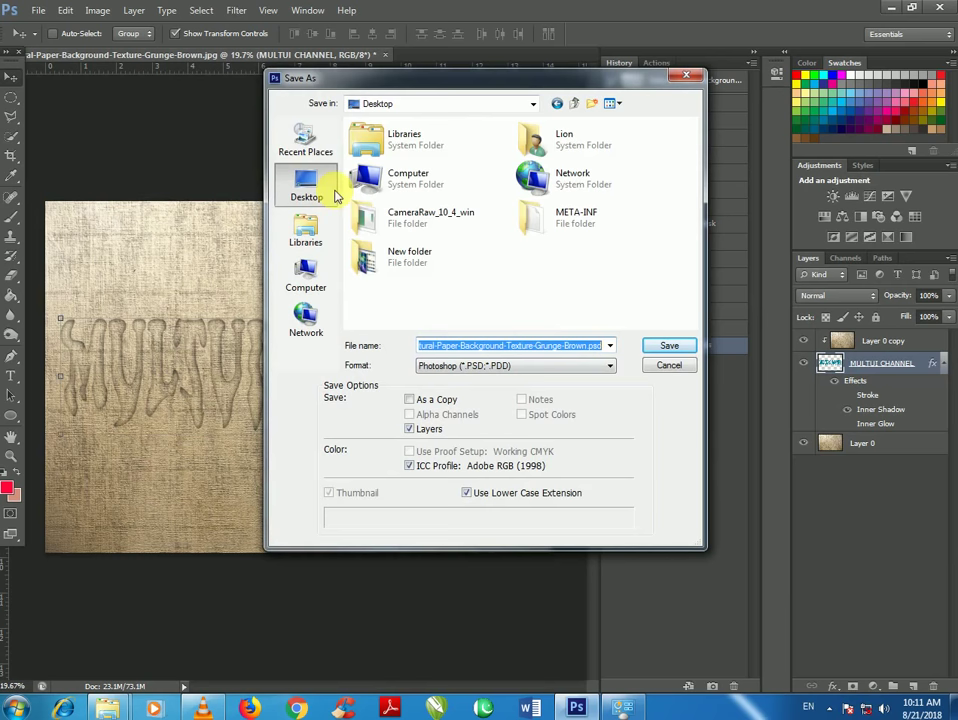
pyautogui.doubleClick(425, 255)
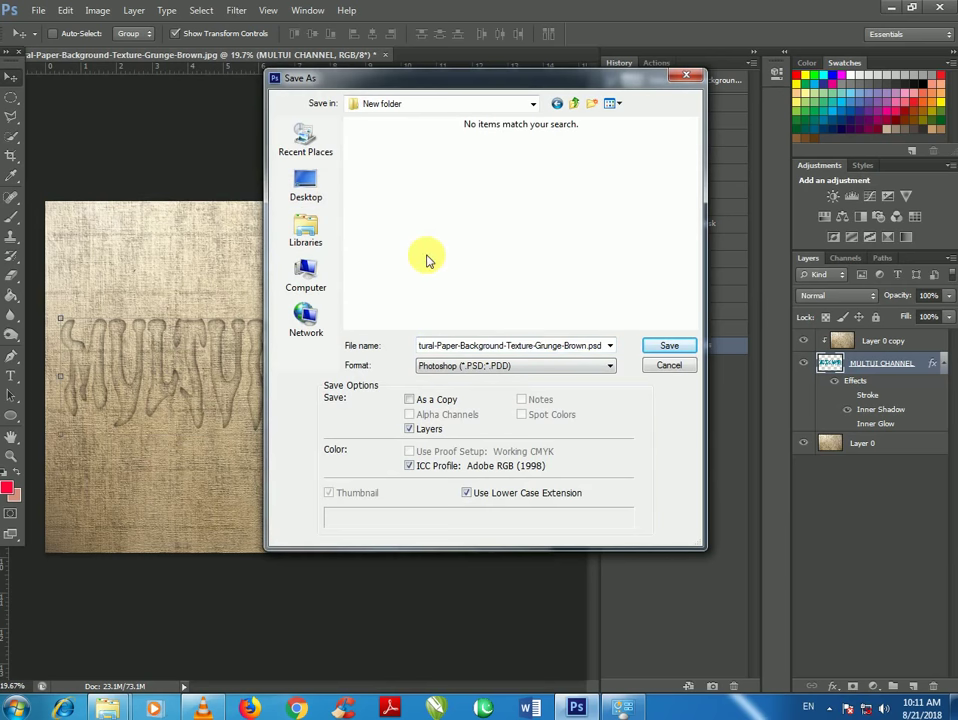
pyautogui.click(445, 366)
pyautogui.click(463, 463)
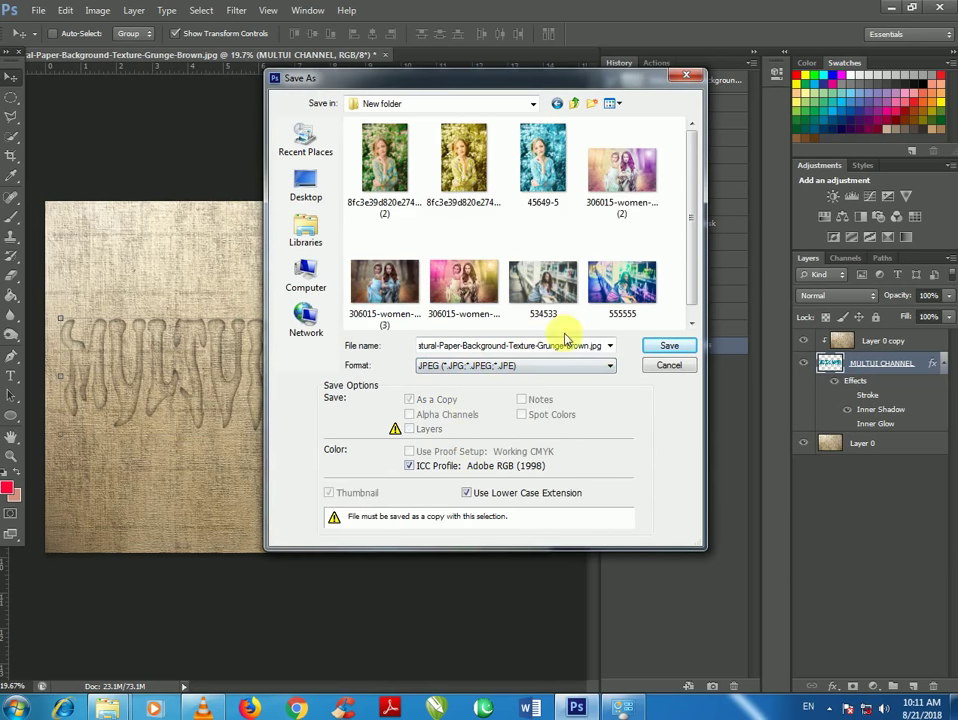
pyautogui.click(668, 348)
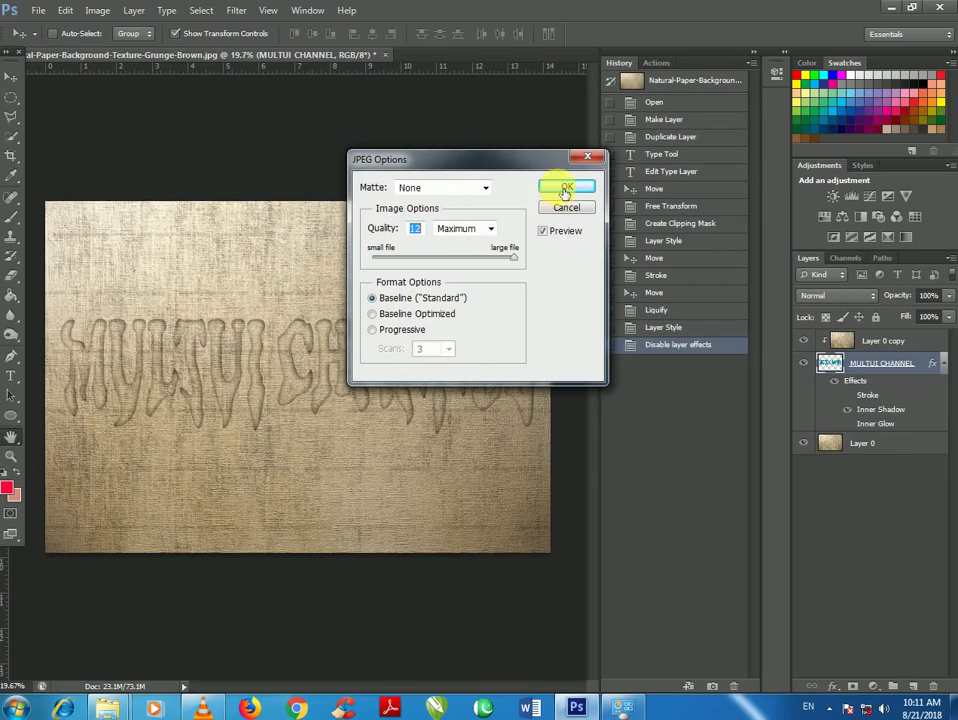
pyautogui.click(566, 190)
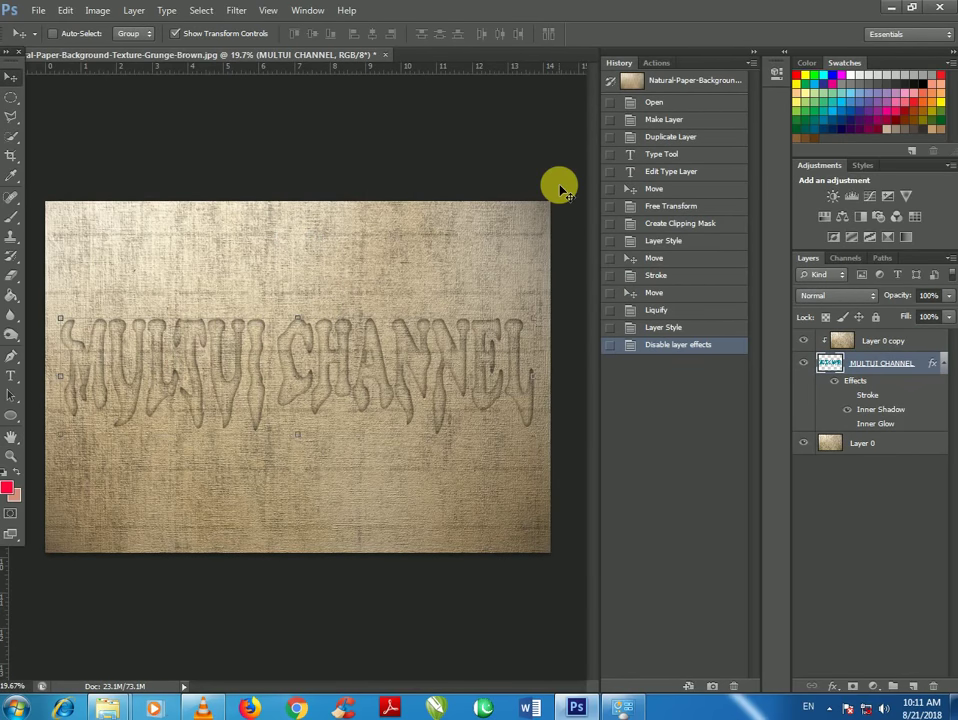